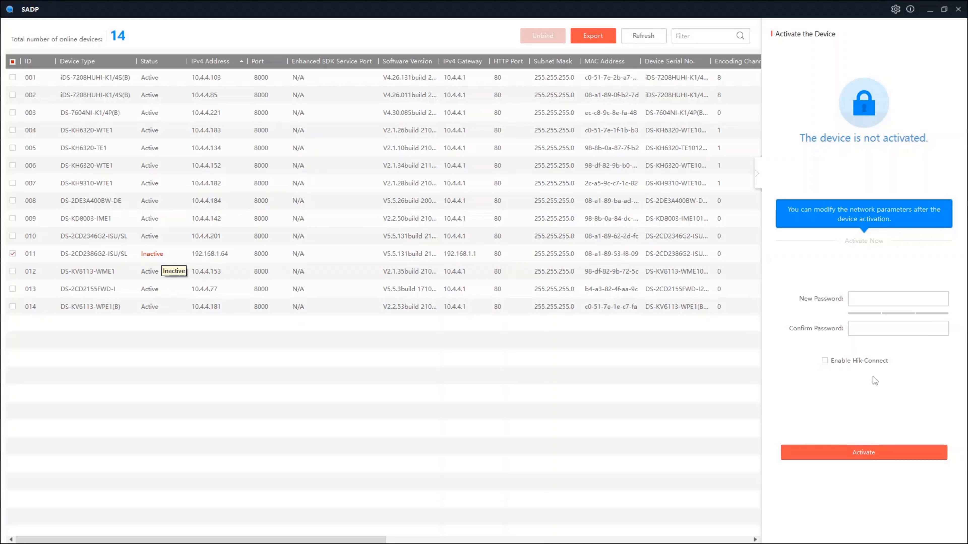
Activate the inactive DS-2CD2386G2-ISU/SL camera by entering and confirming a new device password, and dismiss the notice
{"action": "left_click", "coordinate": [862, 297]}
{"action": "type", "text": "*******"}
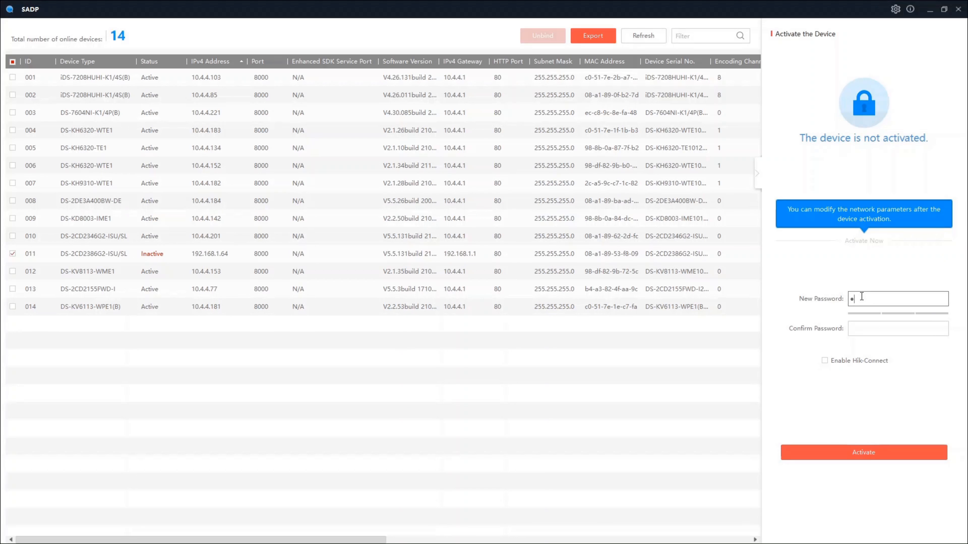
{"action": "type", "text": "*"}
{"action": "key", "text": "Tab"}
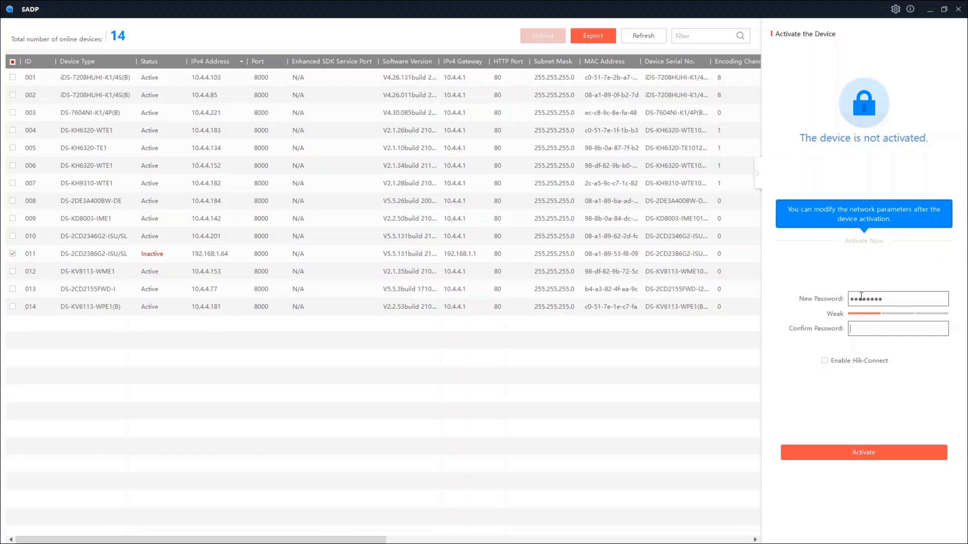
{"action": "type", "text": "********"}
{"action": "left_click", "coordinate": [860, 454]}
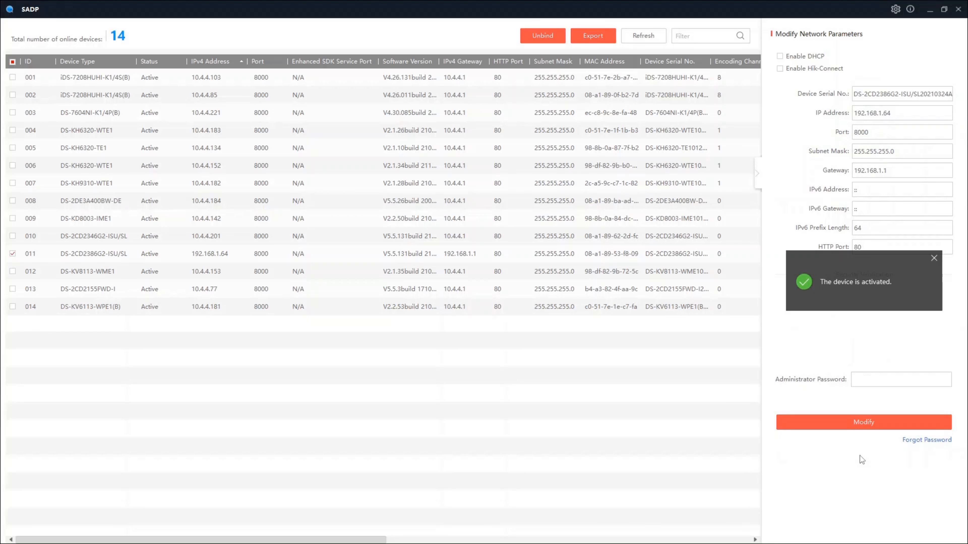
{"action": "left_click", "coordinate": [934, 259]}
{"action": "left_click", "coordinate": [578, 343]}
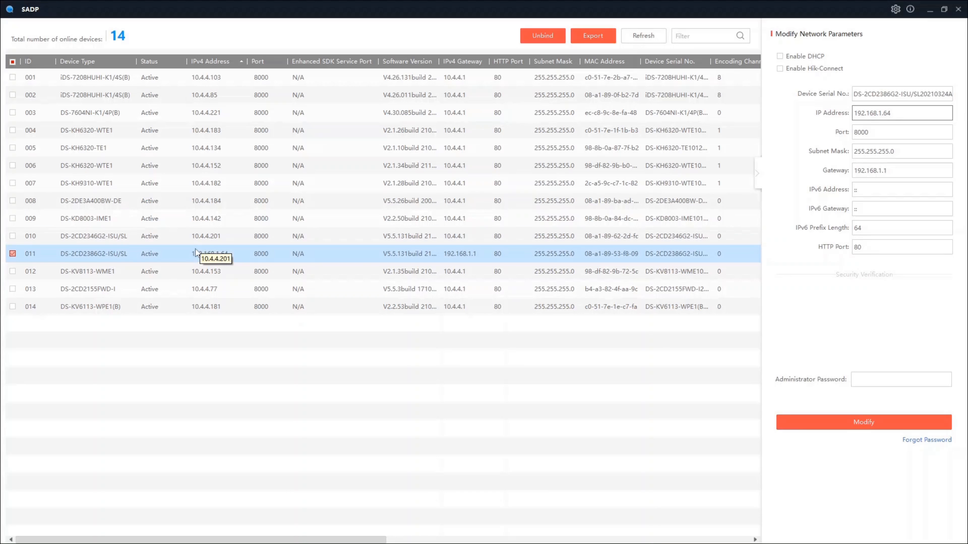
Enable DHCP for the selected camera, authorise the change with the administrator password, and dismiss the notice
{"action": "left_click", "coordinate": [790, 56]}
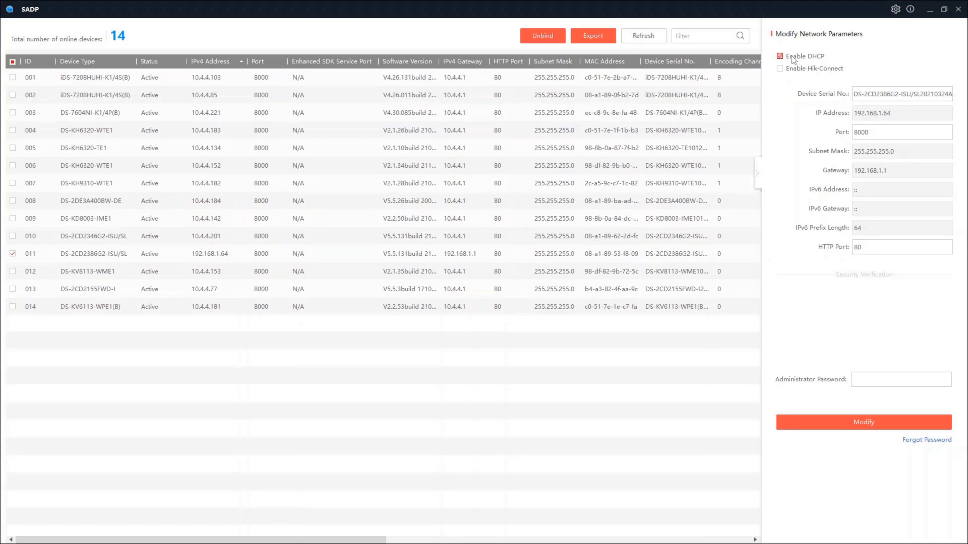
{"action": "left_click", "coordinate": [877, 379]}
{"action": "type", "text": "••••••"}
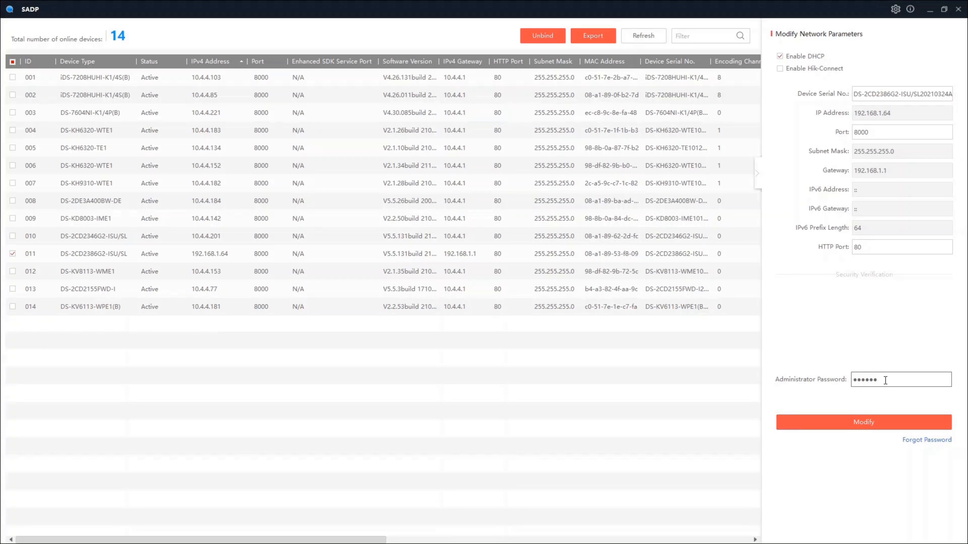
{"action": "type", "text": "••"}
{"action": "left_click", "coordinate": [877, 423]}
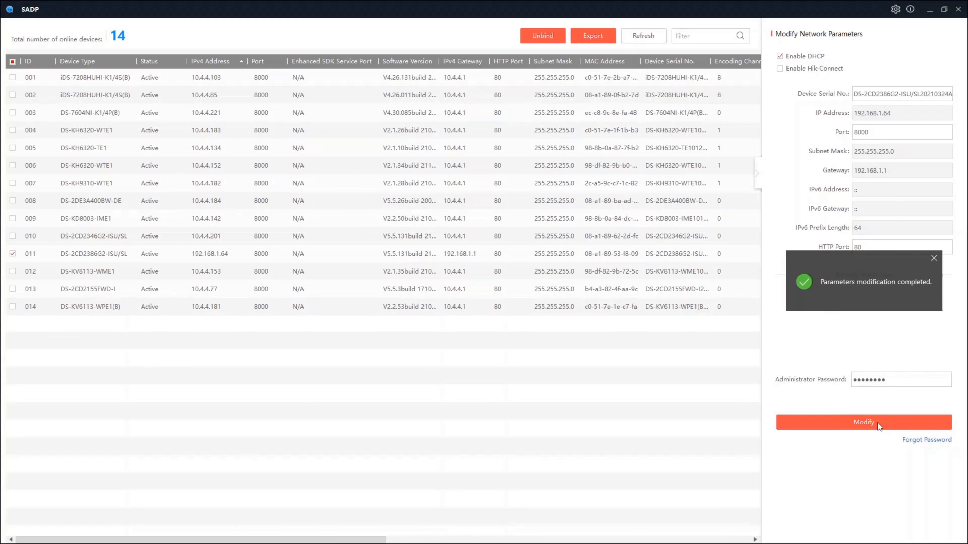
{"action": "left_click", "coordinate": [934, 259]}
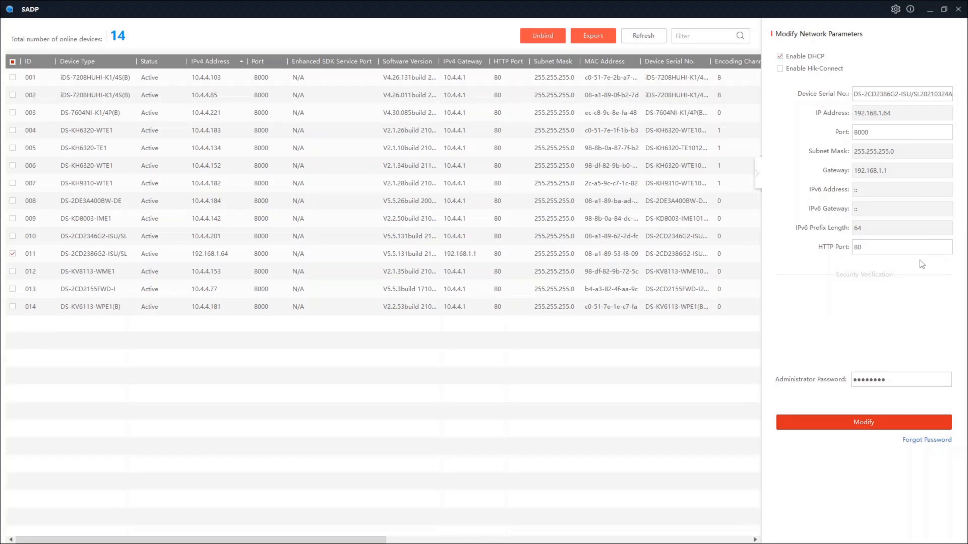
Refresh the device list and select the DS-2CD2386G2-ISU/SL camera to check its assigned network parameters
{"action": "left_click", "coordinate": [637, 37]}
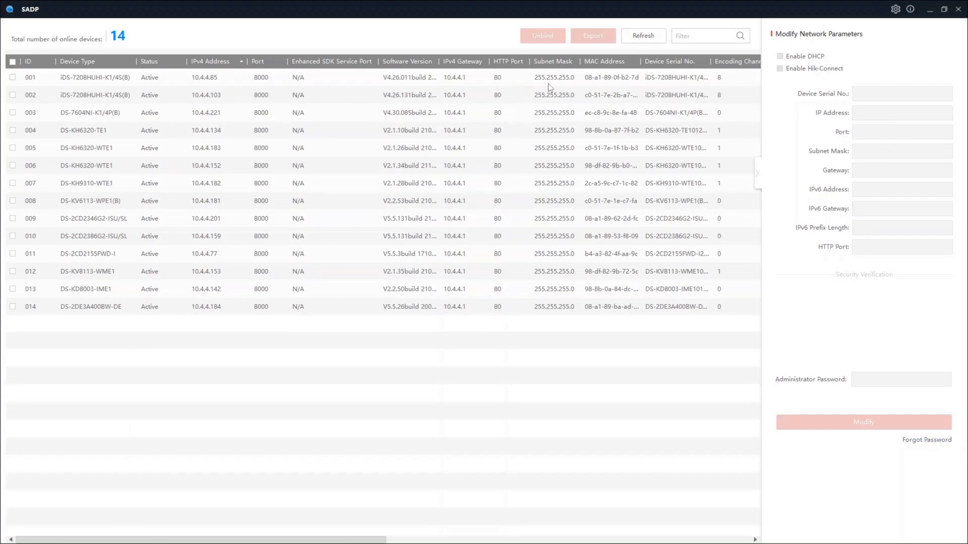
{"action": "left_click", "coordinate": [23, 237]}
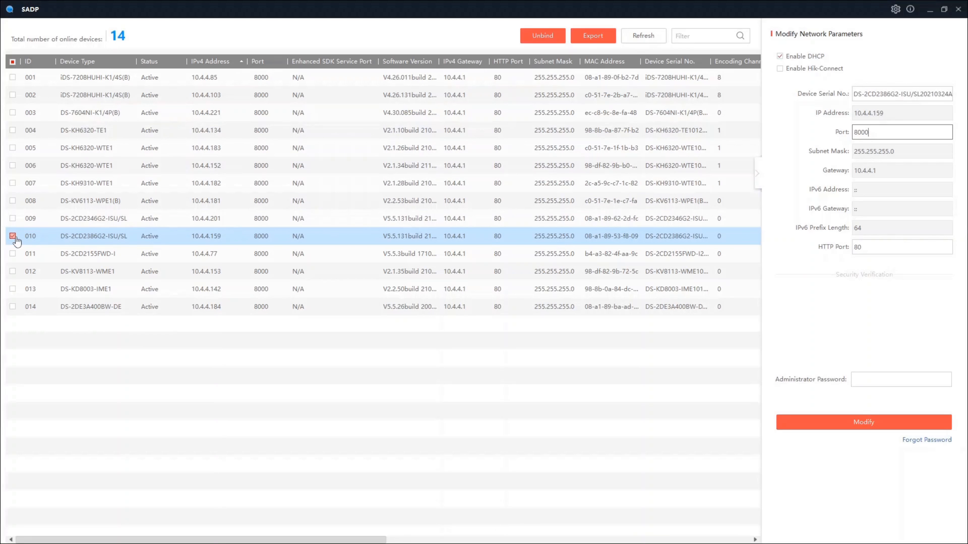
{"action": "left_click", "coordinate": [255, 390]}
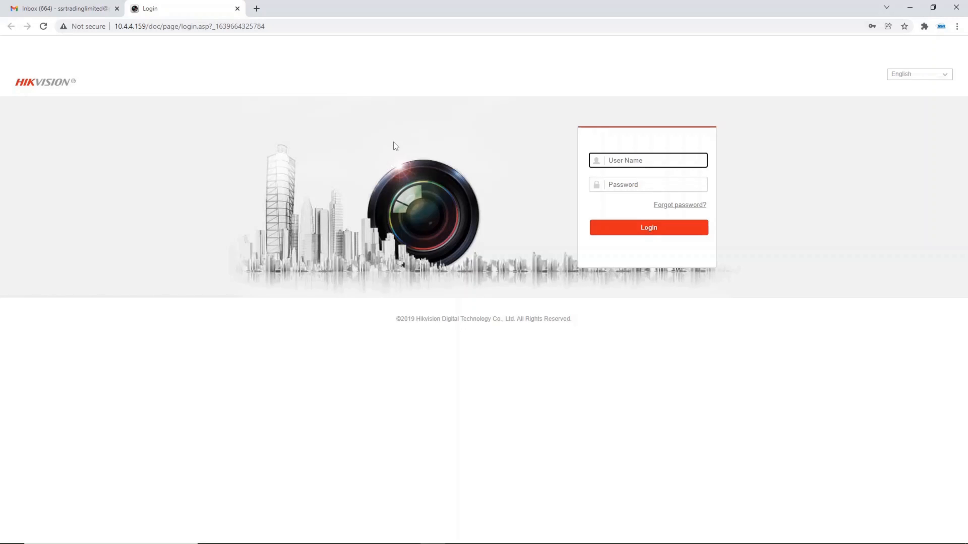
In the browser, load the camera's login page at 10.4.4.159 in IE Tab and log in as admin with the account password
{"action": "left_click", "coordinate": [924, 26]}
{"action": "left_click", "coordinate": [836, 97]}
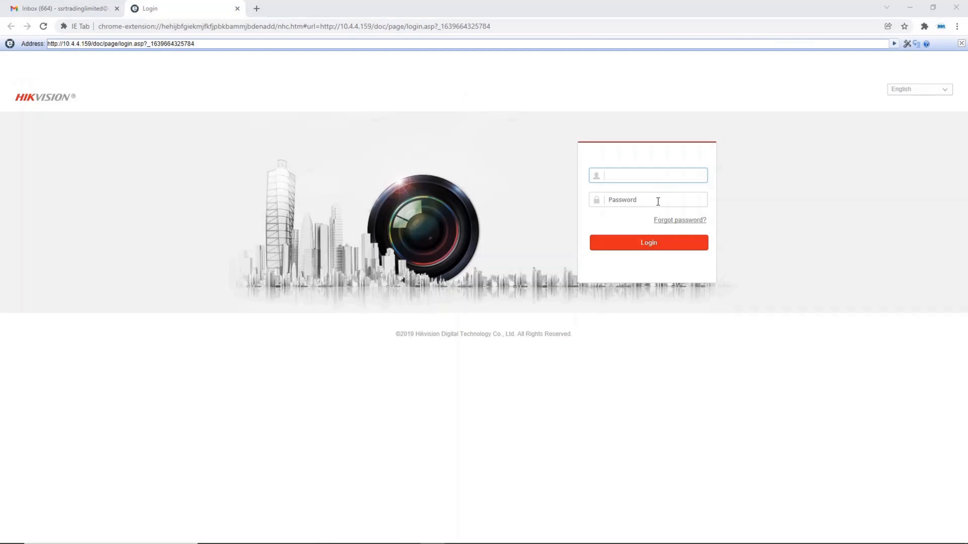
{"action": "type", "text": "admin"}
{"action": "left_click", "coordinate": [657, 201]}
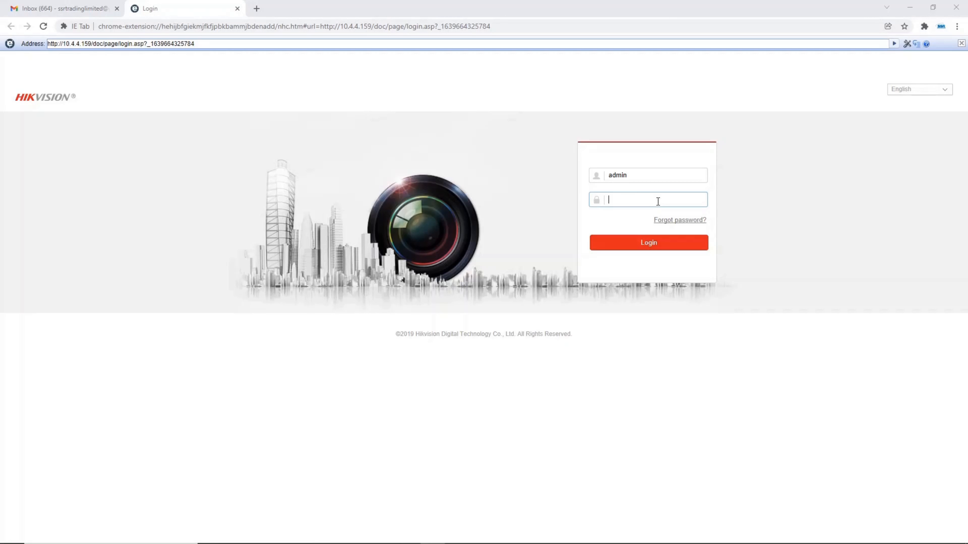
{"action": "type", "text": "•••••"}
{"action": "key", "text": "Return"}
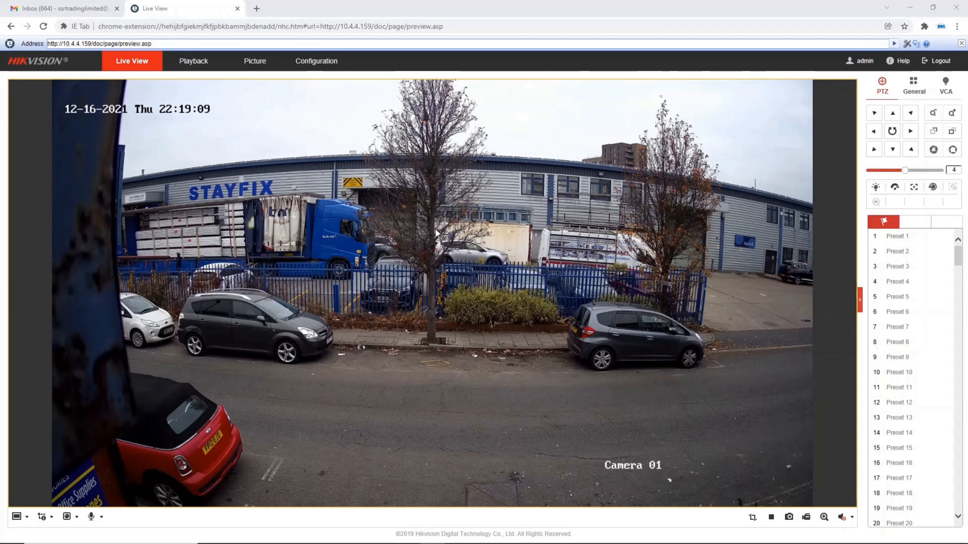
View the camera's live image in full screen and return to the normal live view
{"action": "double_click", "coordinate": [430, 235]}
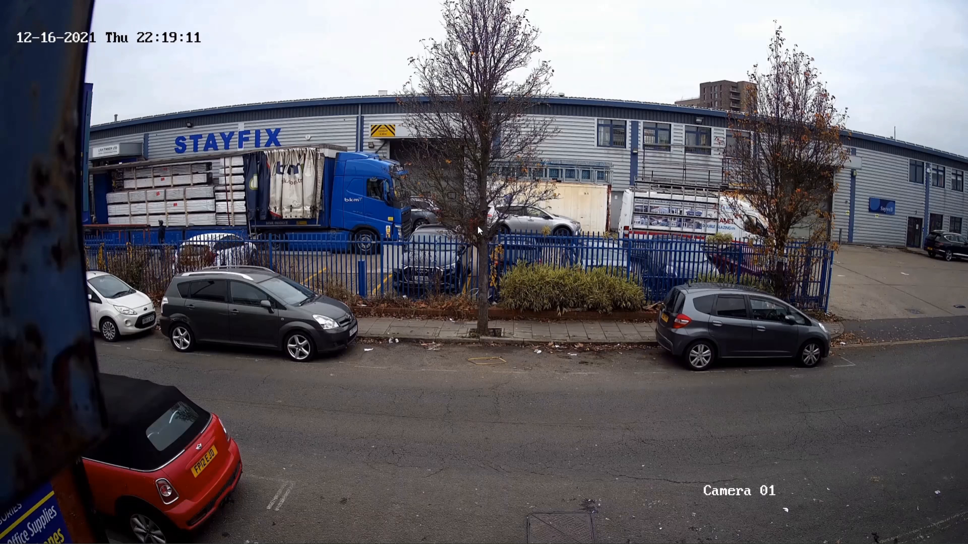
{"action": "double_click", "coordinate": [477, 225]}
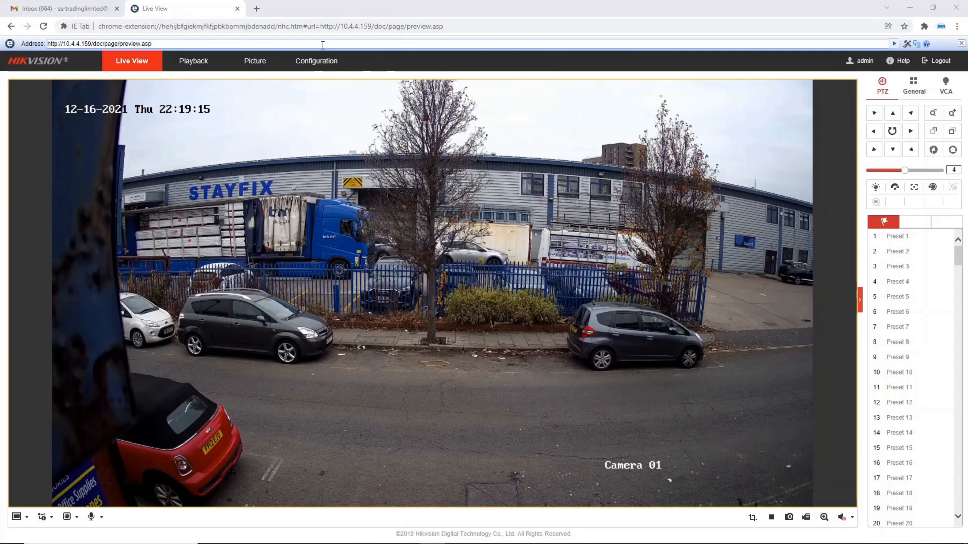
In the storage record schedule, set Monday's 00:00–24:00 recording type to Continuous
{"action": "left_click", "coordinate": [325, 64]}
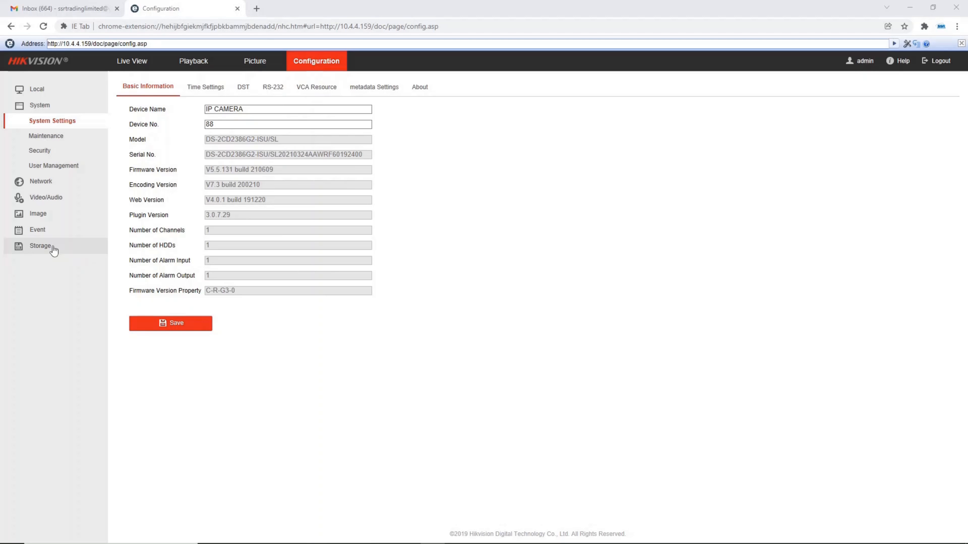
{"action": "left_click", "coordinate": [41, 246]}
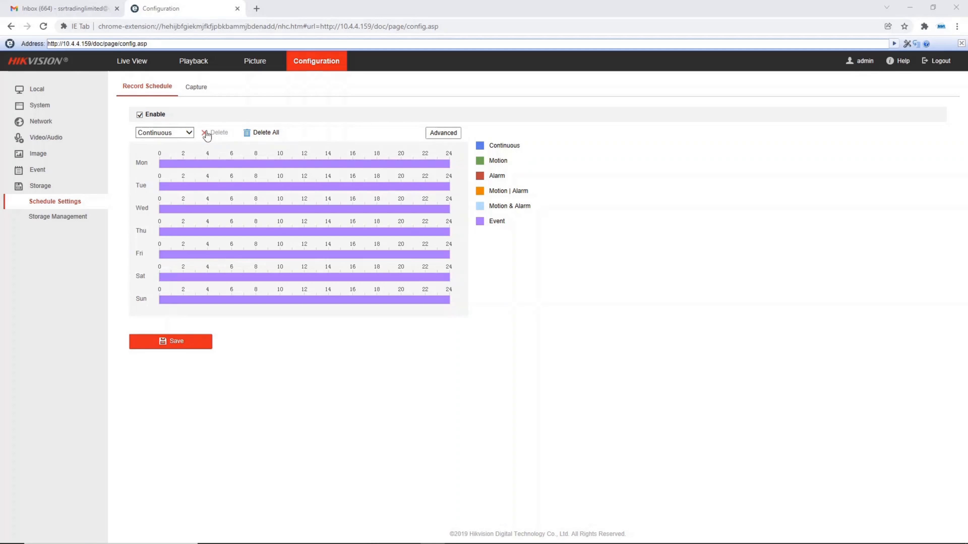
{"action": "left_click", "coordinate": [199, 164]}
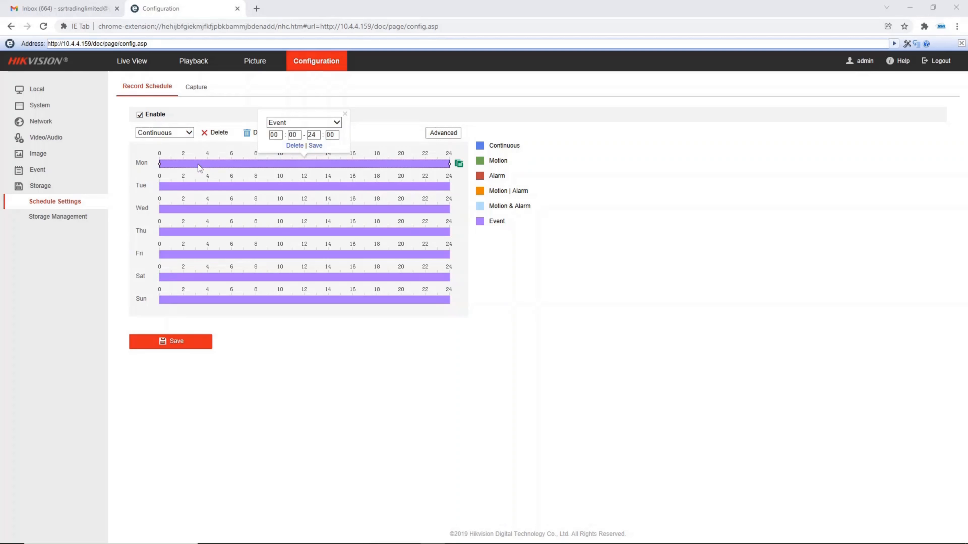
{"action": "left_click", "coordinate": [278, 123]}
{"action": "left_click", "coordinate": [293, 84]}
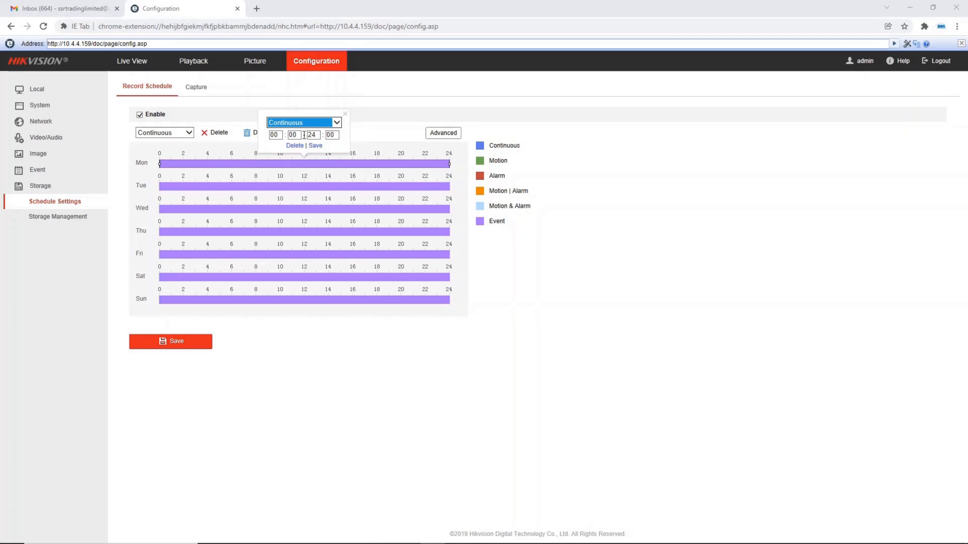
{"action": "left_click", "coordinate": [315, 145]}
Copy Monday's record schedule to all days of the week and save it
{"action": "left_click", "coordinate": [462, 164]}
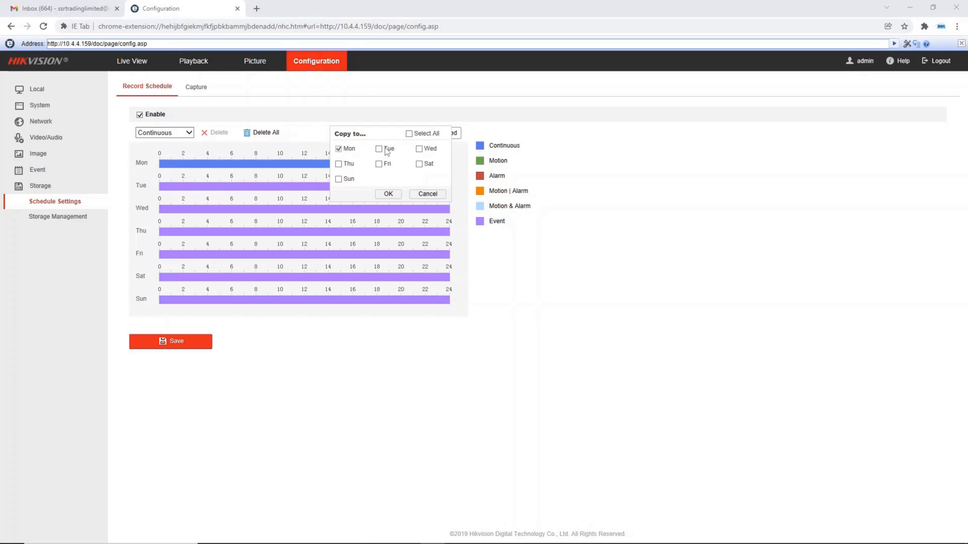
{"action": "left_click", "coordinate": [409, 134]}
{"action": "left_click", "coordinate": [388, 194]}
{"action": "left_click", "coordinate": [175, 343]}
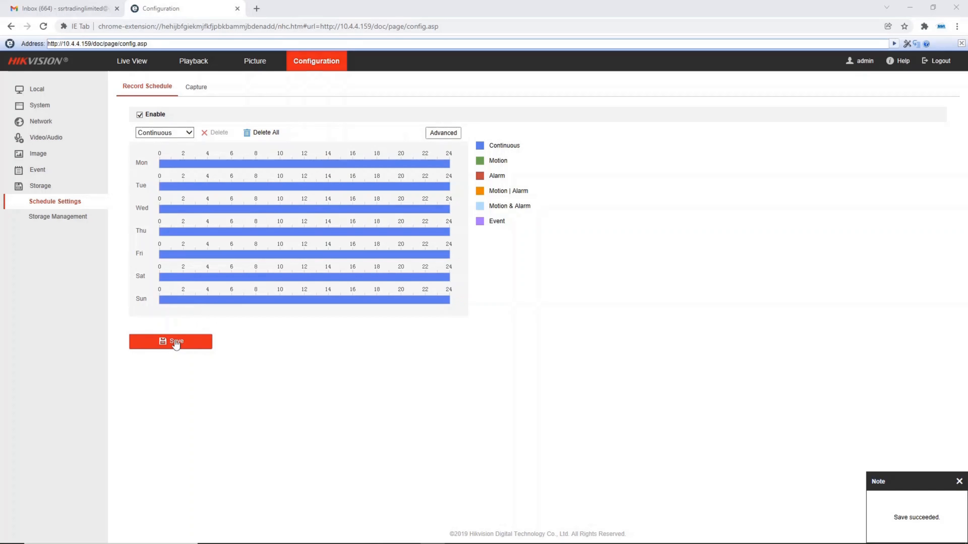
Add a Continuous capture period from 00:00 to 24:00 for Monday in the capture schedule
{"action": "left_click", "coordinate": [195, 88]}
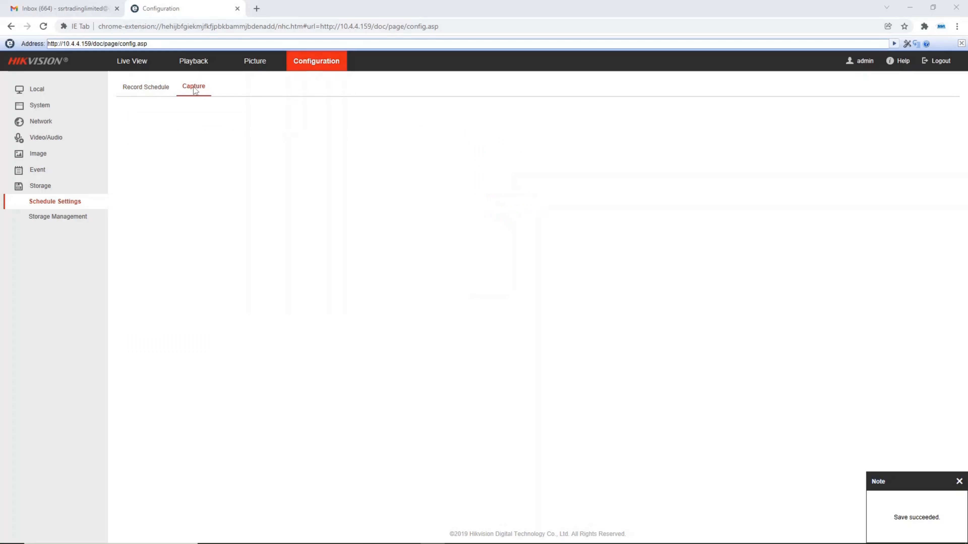
{"action": "left_click_drag", "start_coordinate": [160, 166], "coordinate": [451, 164]}
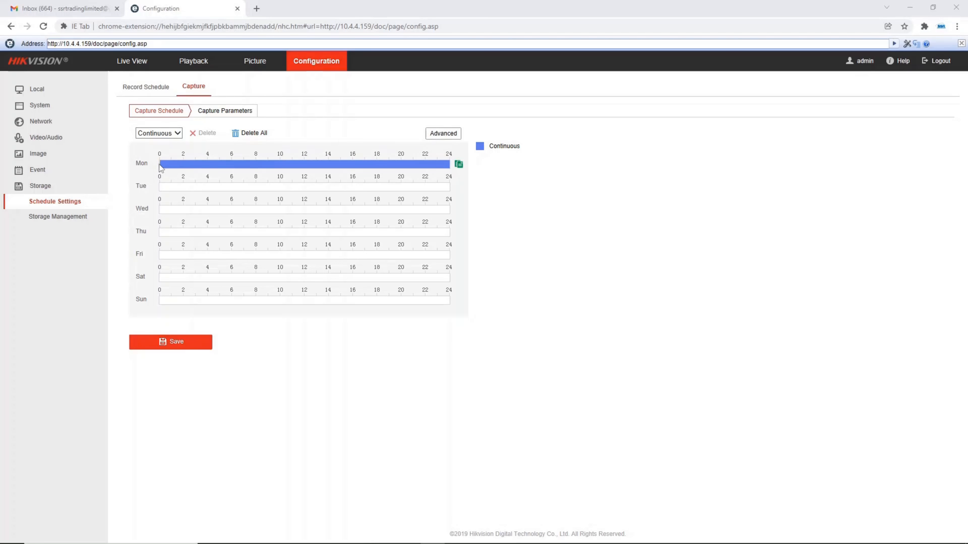
{"action": "left_click", "coordinate": [162, 164]}
{"action": "left_click_drag", "start_coordinate": [161, 164], "coordinate": [155, 165]}
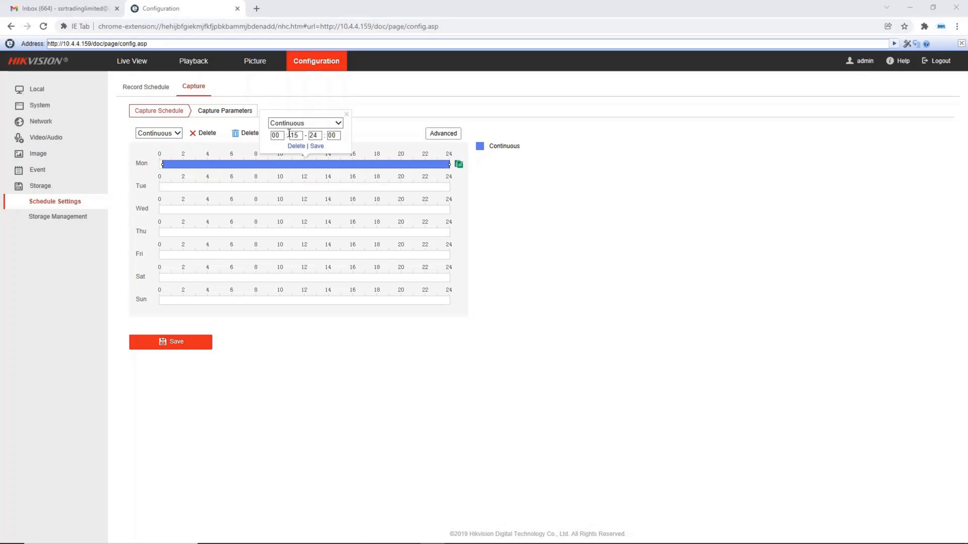
{"action": "left_click_drag", "start_coordinate": [301, 136], "coordinate": [280, 136]}
{"action": "type", "text": "00"}
{"action": "left_click", "coordinate": [317, 146]}
Copy Monday's capture schedule to every day of the week and save it
{"action": "left_click", "coordinate": [458, 163]}
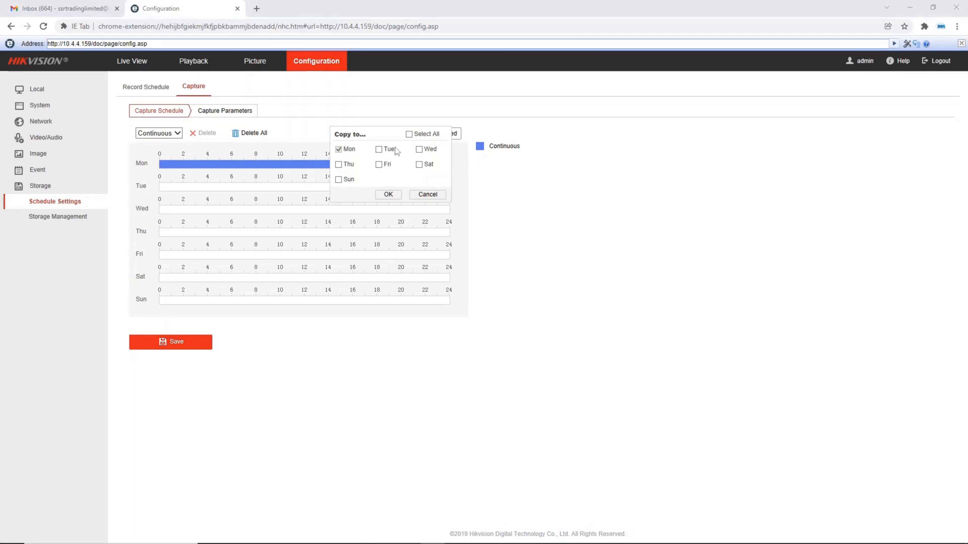
{"action": "left_click", "coordinate": [409, 134]}
{"action": "left_click", "coordinate": [388, 195]}
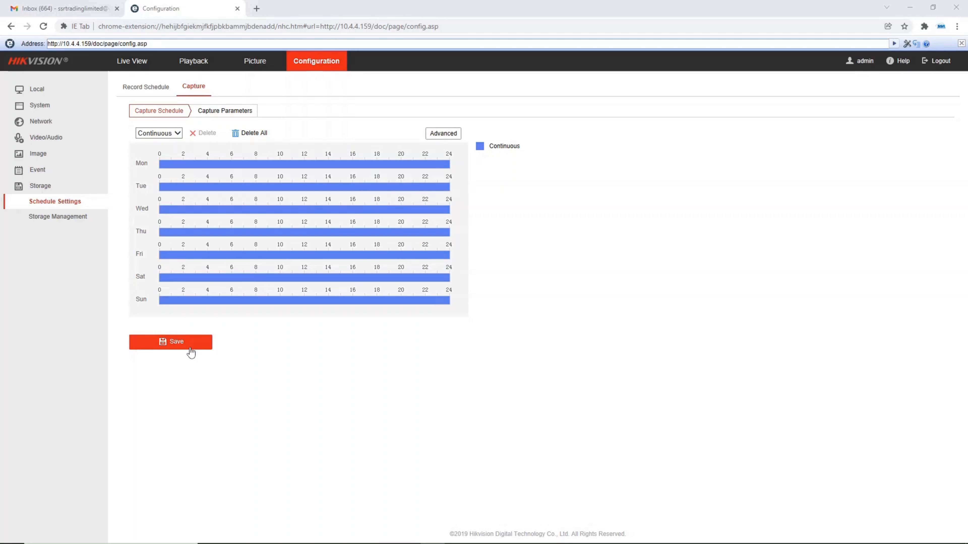
{"action": "left_click", "coordinate": [188, 345]}
In the capture parameters, set the timing snapshot interval to 1 minute and save
{"action": "left_click", "coordinate": [233, 113]}
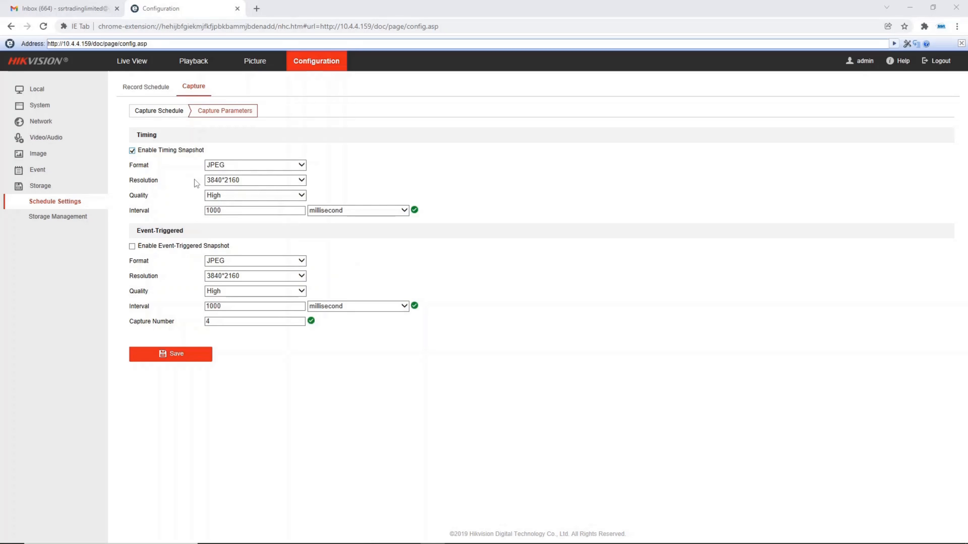
{"action": "left_click", "coordinate": [251, 182]}
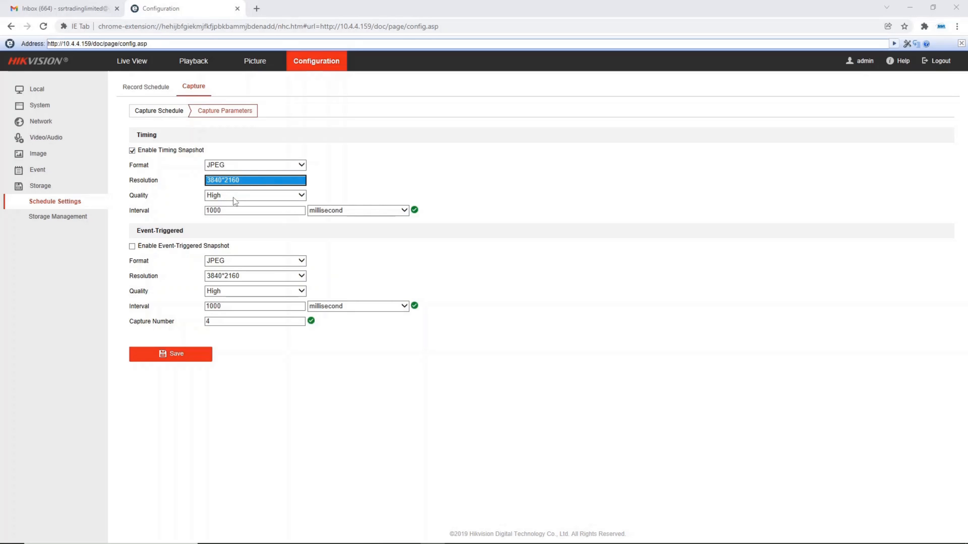
{"action": "left_click", "coordinate": [235, 166]}
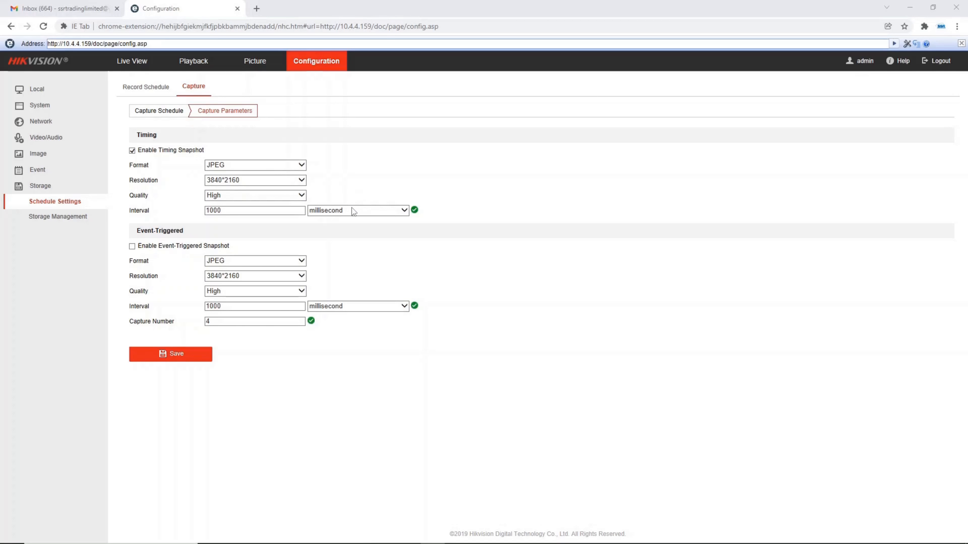
{"action": "left_click", "coordinate": [366, 210]}
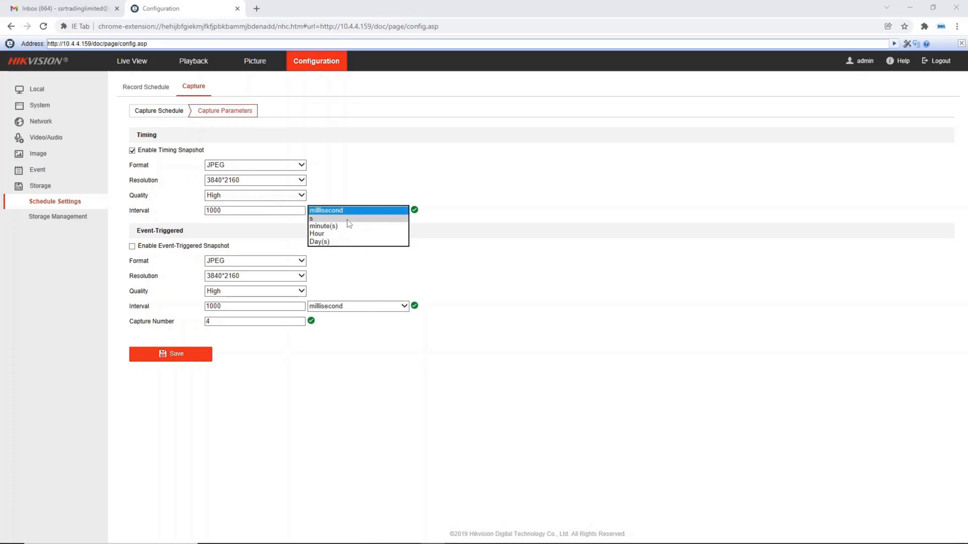
{"action": "left_click", "coordinate": [400, 219]}
{"action": "left_click", "coordinate": [225, 226]}
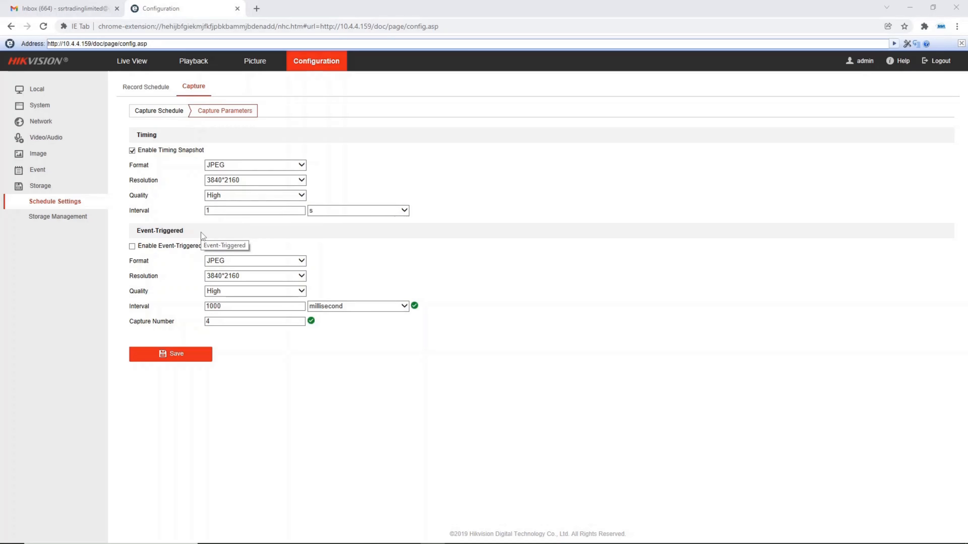
{"action": "left_click", "coordinate": [351, 209]}
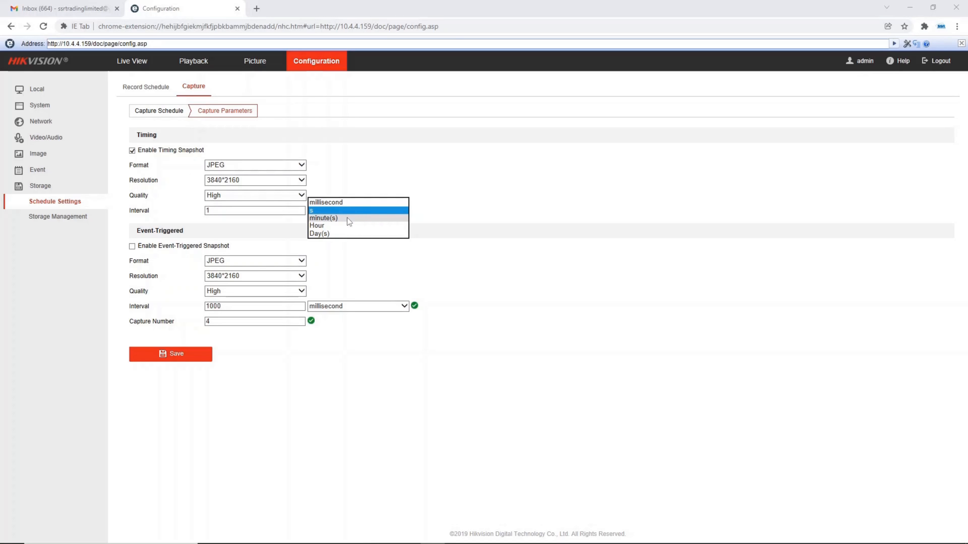
{"action": "left_click", "coordinate": [347, 215]}
{"action": "left_click", "coordinate": [261, 244]}
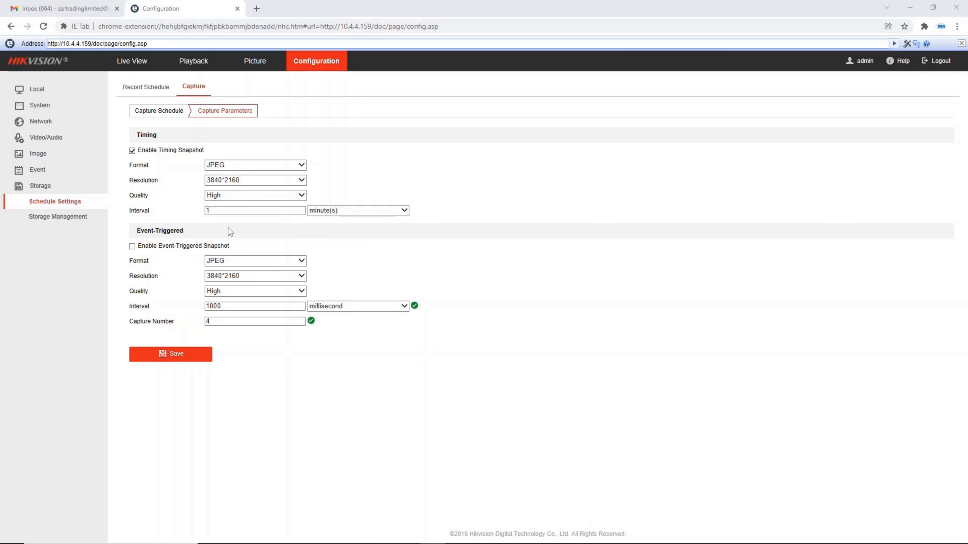
{"action": "left_click", "coordinate": [188, 354]}
Format HDD 1 in the storage management settings
{"action": "left_click", "coordinate": [42, 218]}
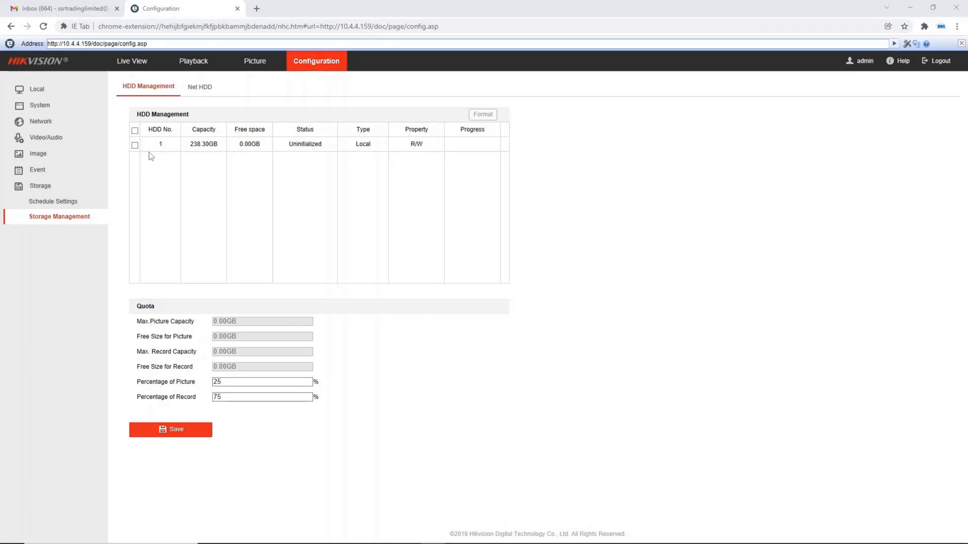
{"action": "left_click", "coordinate": [136, 145]}
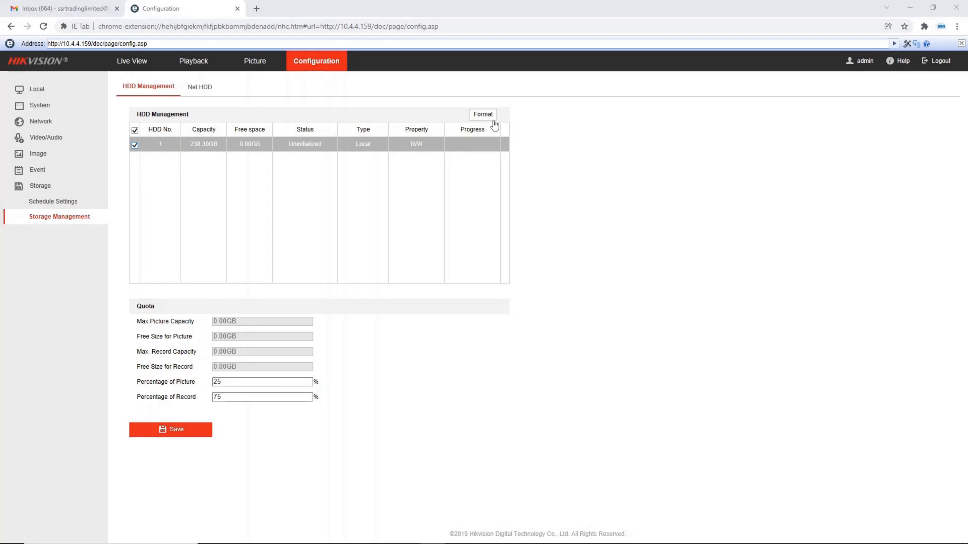
{"action": "left_click", "coordinate": [486, 115]}
{"action": "left_click", "coordinate": [492, 336]}
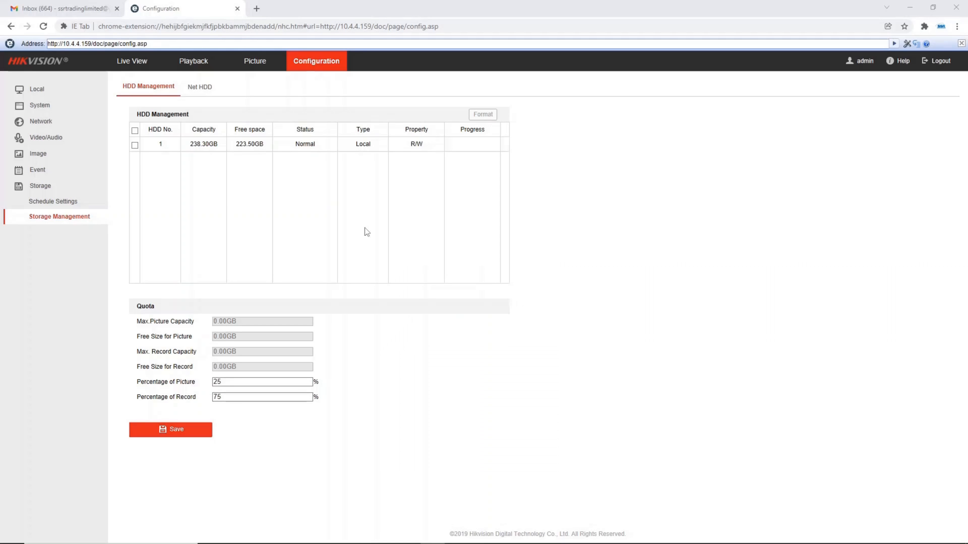
Set the storage quota's percentage of picture to 100% and save it
{"action": "double_click", "coordinate": [229, 381]}
{"action": "type", "text": "100"}
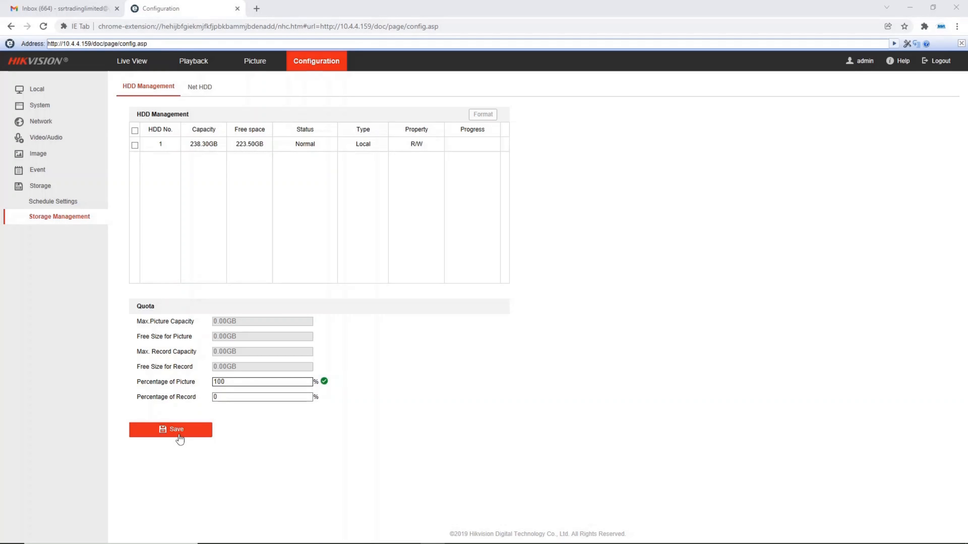
{"action": "left_click", "coordinate": [180, 436]}
In the local settings, set the save location for record files and downloaded files to the desktop folder "Time laspe files"
{"action": "left_click", "coordinate": [70, 93]}
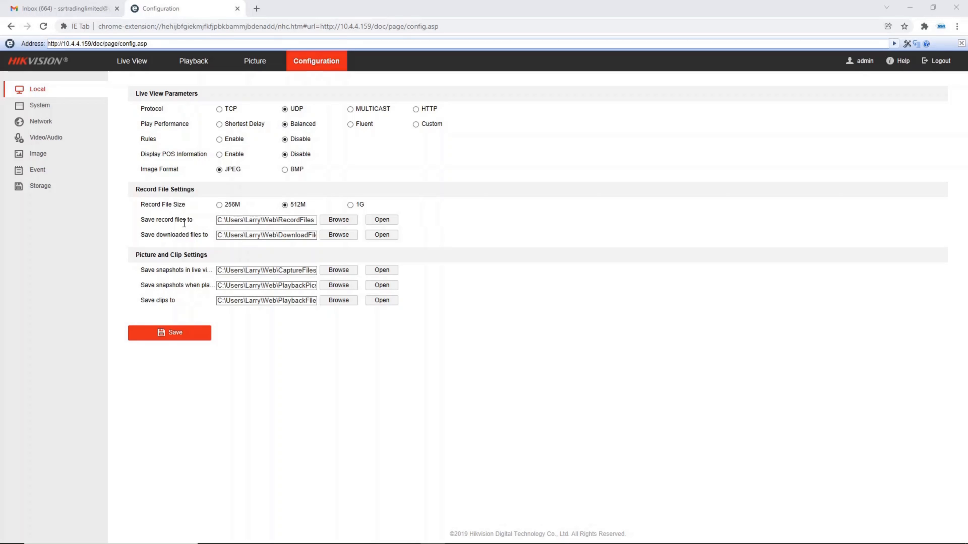
{"action": "left_click", "coordinate": [341, 221]}
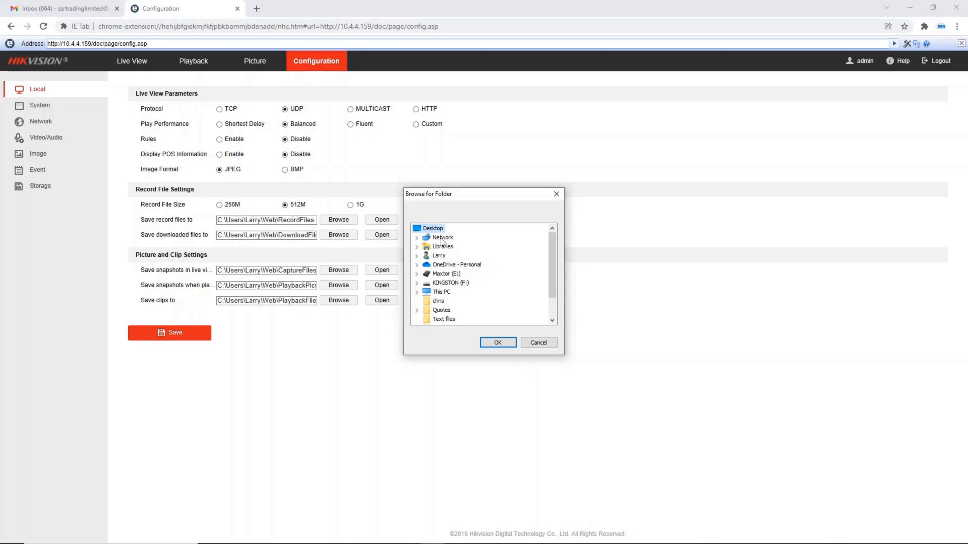
{"action": "double_click", "coordinate": [436, 230]}
{"action": "double_click", "coordinate": [435, 229]}
{"action": "left_click", "coordinate": [454, 301]}
{"action": "left_click", "coordinate": [498, 342]}
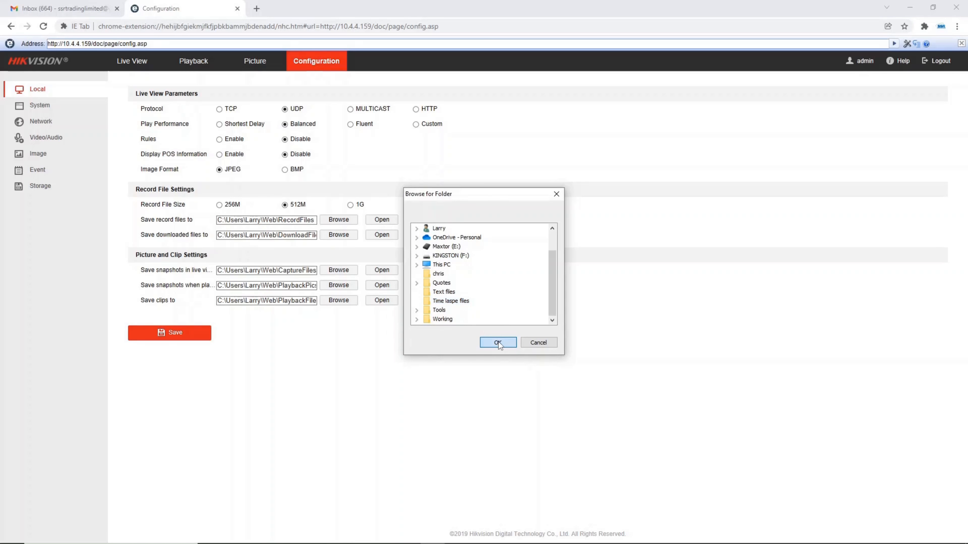
{"action": "left_click", "coordinate": [336, 234]}
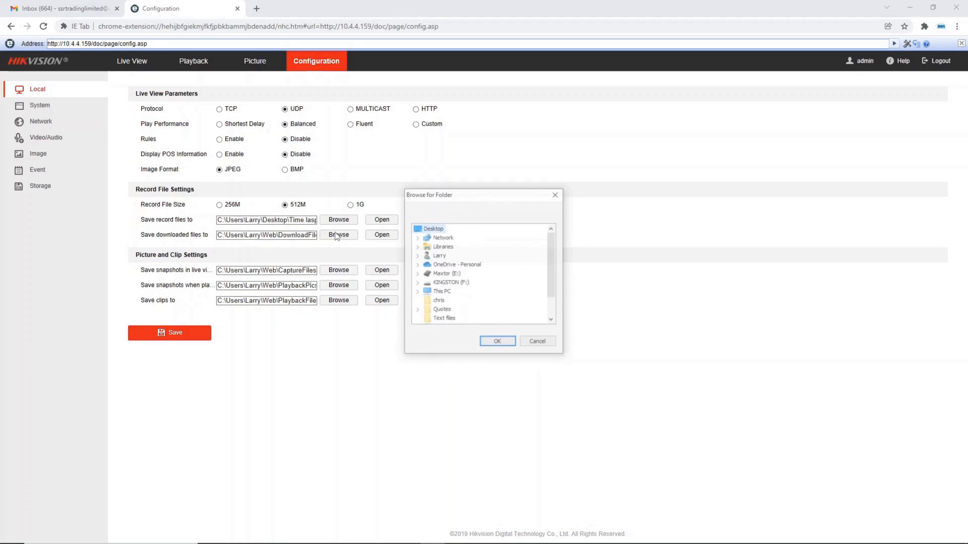
{"action": "left_click", "coordinate": [491, 345]}
Set the save location for live view and playback snapshots to the desktop folder "Time laspe files"
{"action": "left_click", "coordinate": [335, 272]}
{"action": "scroll", "coordinate": [469, 318], "scroll_direction": "down", "scroll_amount": 1}
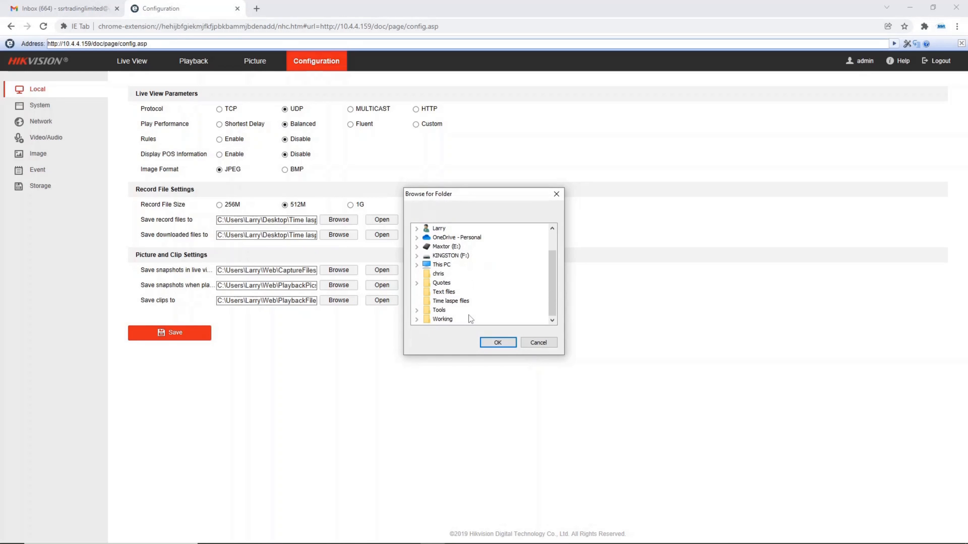
{"action": "left_click", "coordinate": [453, 301]}
{"action": "left_click", "coordinate": [498, 342]}
{"action": "left_click", "coordinate": [338, 285]}
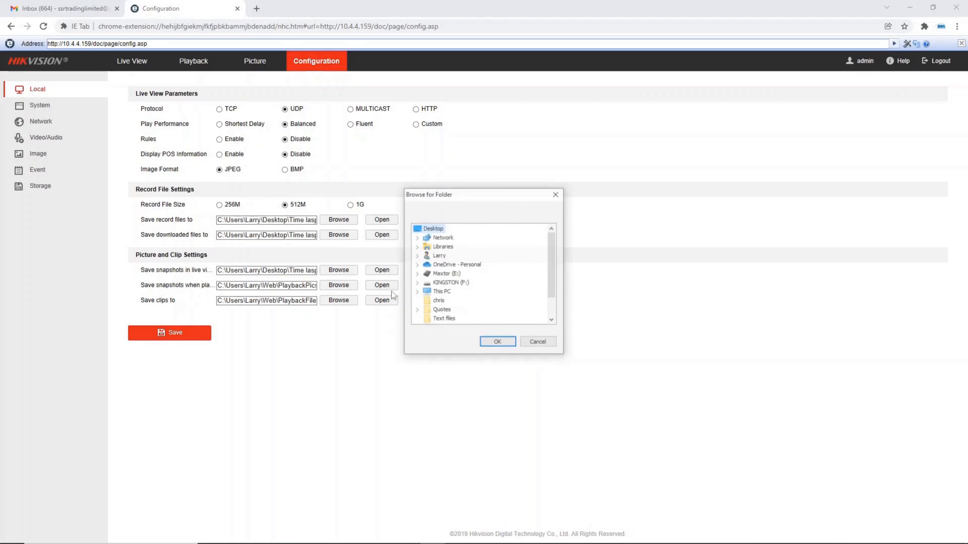
{"action": "scroll", "coordinate": [458, 305], "scroll_direction": "down", "scroll_amount": 1}
{"action": "left_click", "coordinate": [490, 346]}
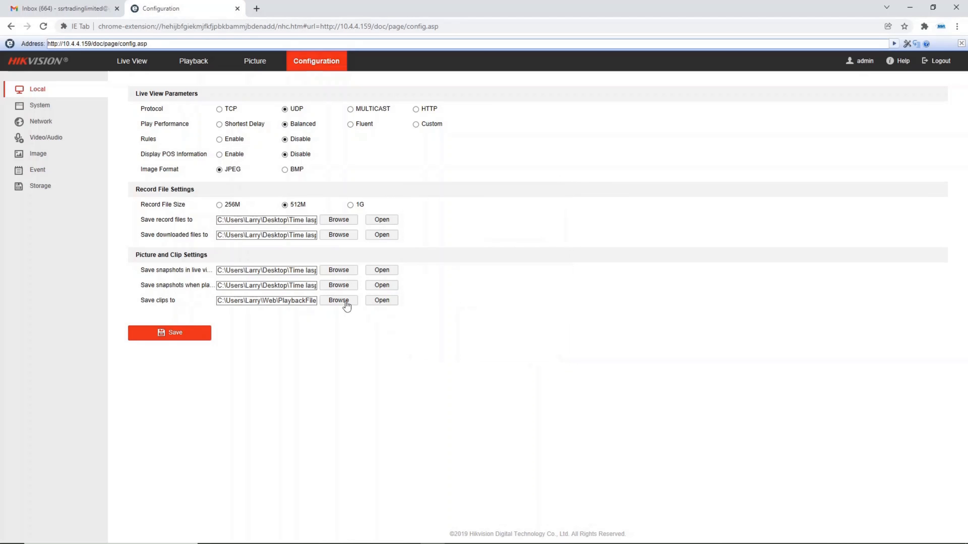
Set the save location for clips to the desktop folder "Time laspe files" and save the local settings
{"action": "left_click", "coordinate": [340, 301]}
{"action": "scroll", "coordinate": [461, 285], "scroll_direction": "down", "scroll_amount": 3}
{"action": "left_click", "coordinate": [498, 342]}
{"action": "left_click", "coordinate": [188, 332]}
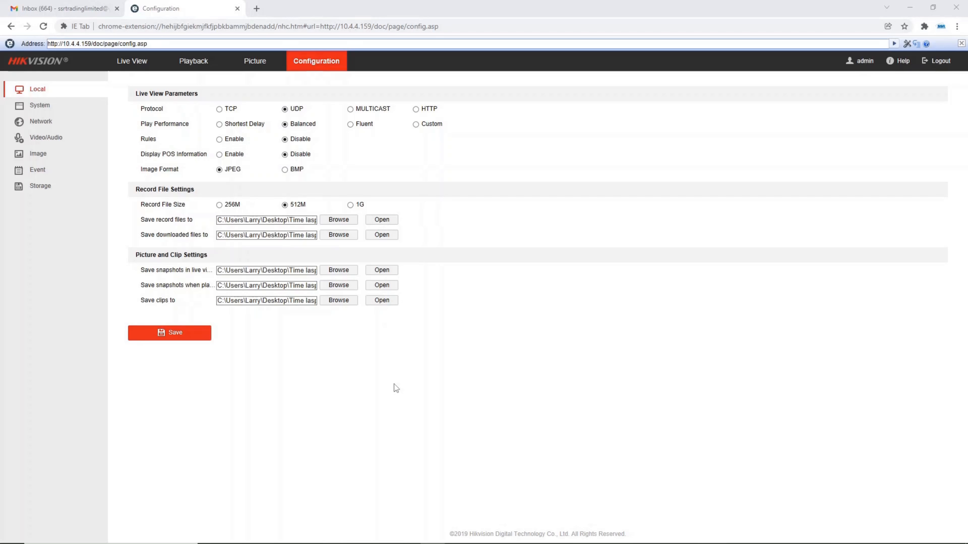
Set the camera's time zone to (GMT+00:00) Dublin, Edinburgh, London in the system time settings
{"action": "left_click", "coordinate": [65, 107]}
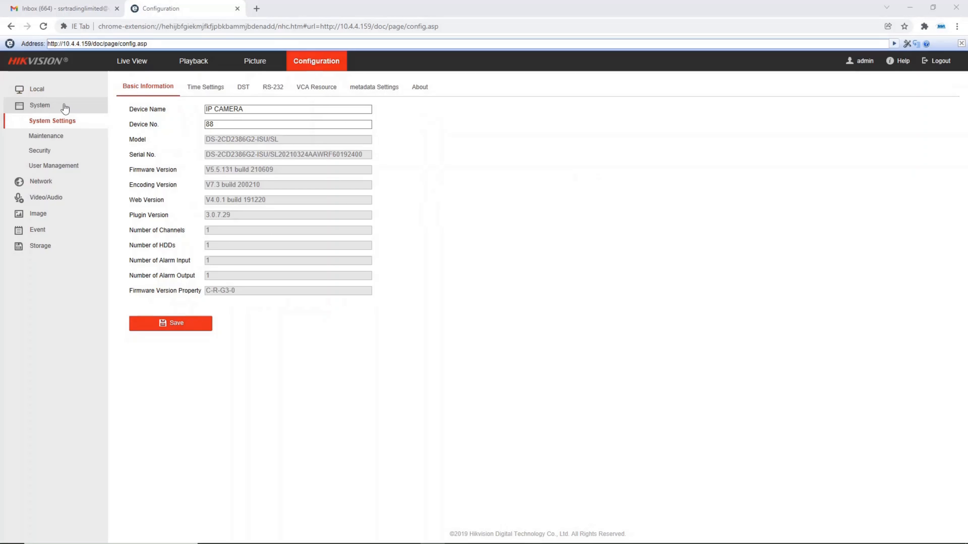
{"action": "left_click", "coordinate": [208, 87]}
{"action": "left_click", "coordinate": [252, 109]}
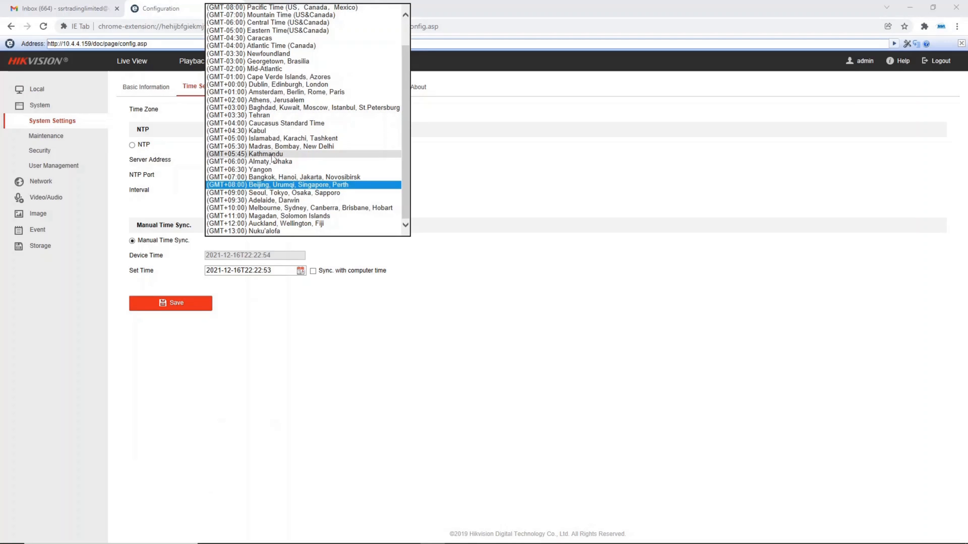
{"action": "scroll", "coordinate": [262, 107], "scroll_direction": "up", "scroll_amount": 1}
{"action": "left_click", "coordinate": [260, 108]}
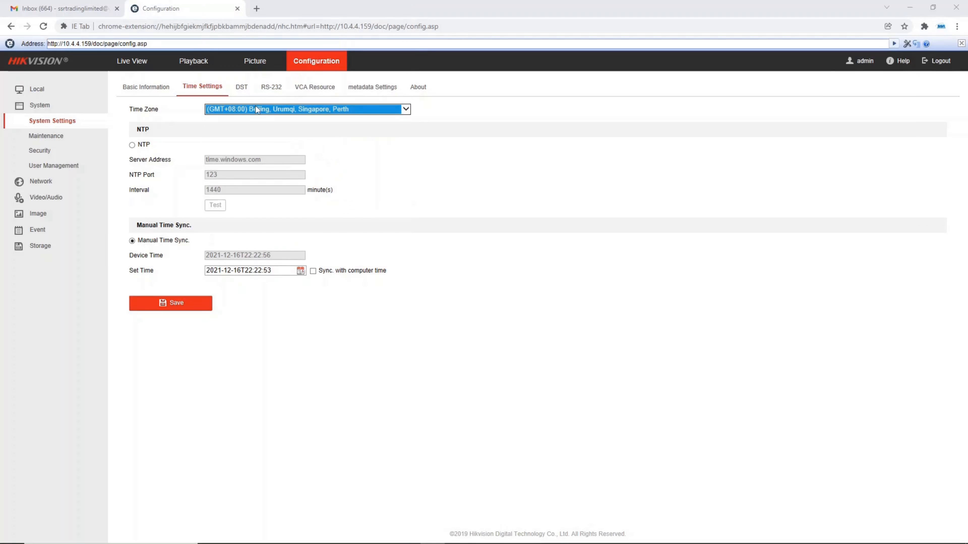
Enable NTP time synchronisation with the time.windows.com server and save the time settings
{"action": "left_click", "coordinate": [133, 145]}
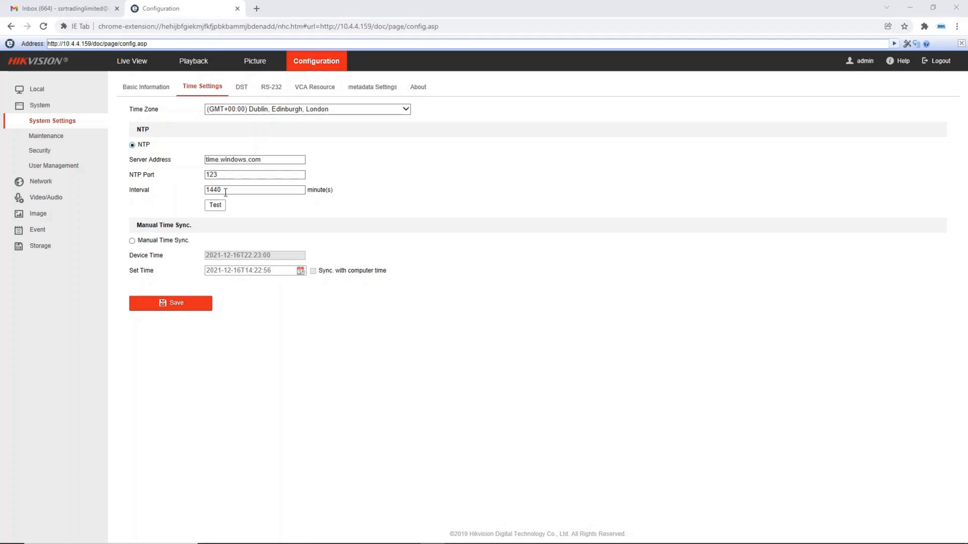
{"action": "left_click_drag", "start_coordinate": [230, 189], "coordinate": [205, 190]}
{"action": "left_click", "coordinate": [176, 308]}
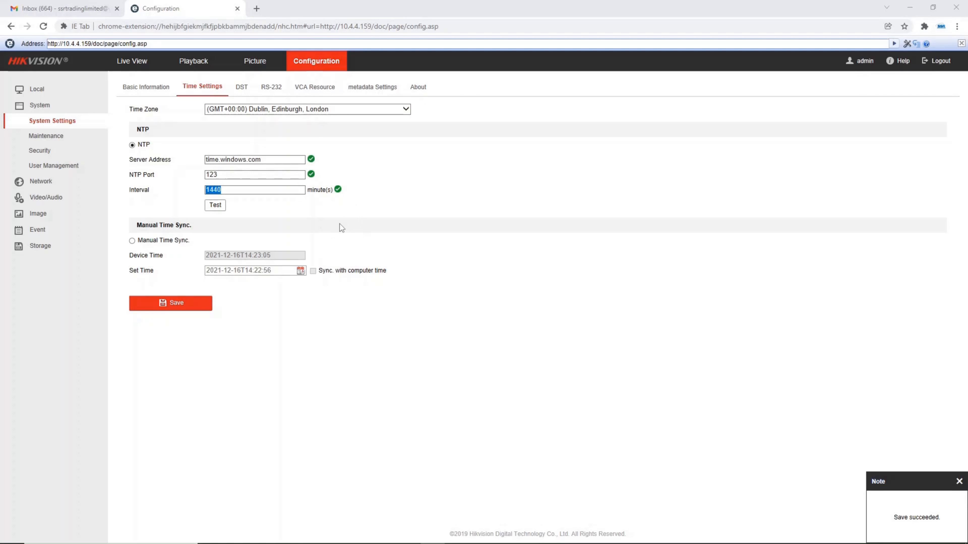
Enable DST and set its start time to the last Sunday of March at 01
{"action": "left_click", "coordinate": [240, 87]}
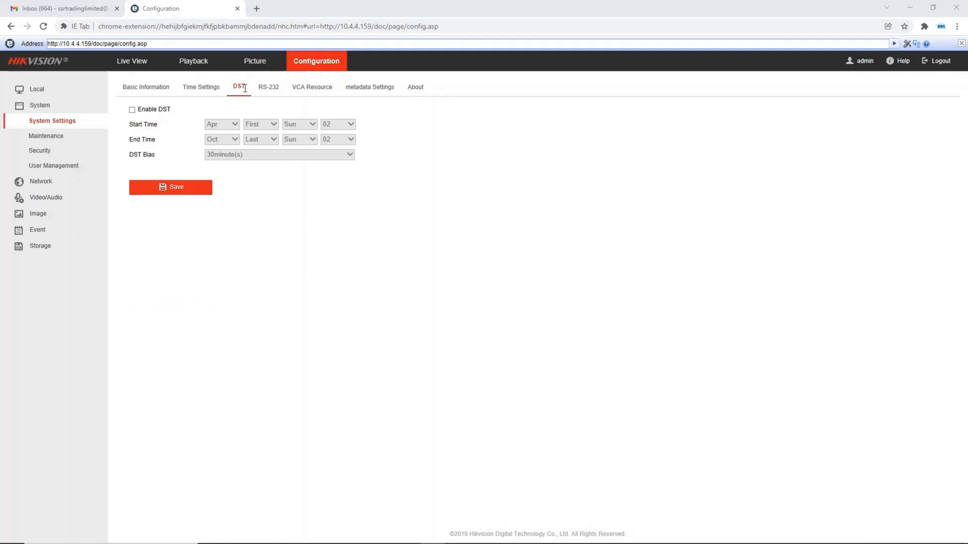
{"action": "left_click", "coordinate": [132, 110]}
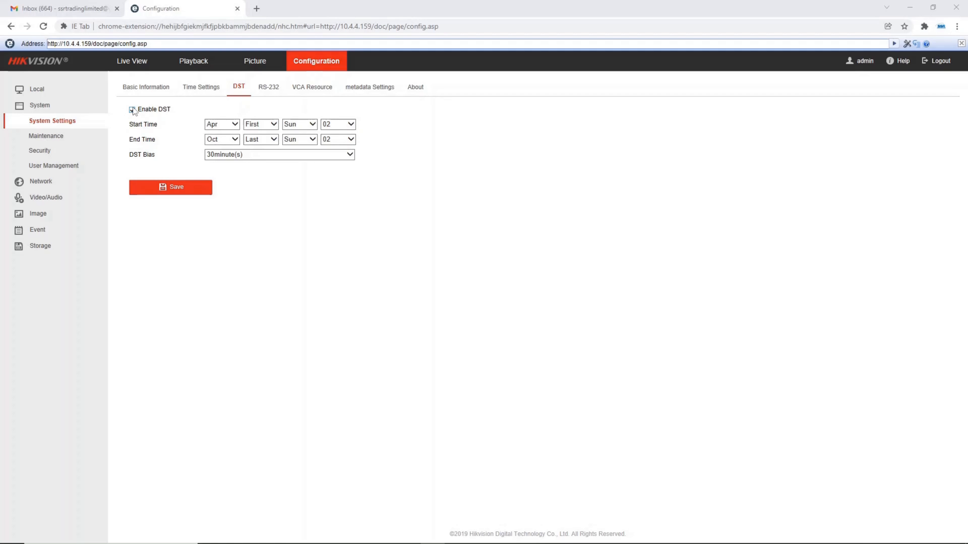
{"action": "left_click", "coordinate": [221, 124]}
{"action": "left_click", "coordinate": [222, 117]}
{"action": "left_click", "coordinate": [263, 125]}
{"action": "left_click", "coordinate": [260, 155]}
{"action": "left_click", "coordinate": [300, 124]}
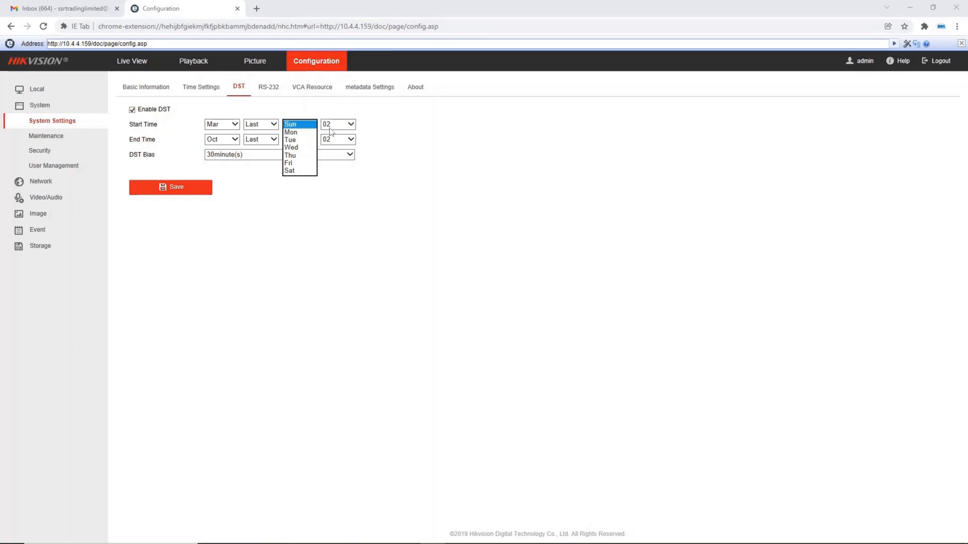
{"action": "left_click", "coordinate": [330, 126]}
{"action": "left_click", "coordinate": [335, 125]}
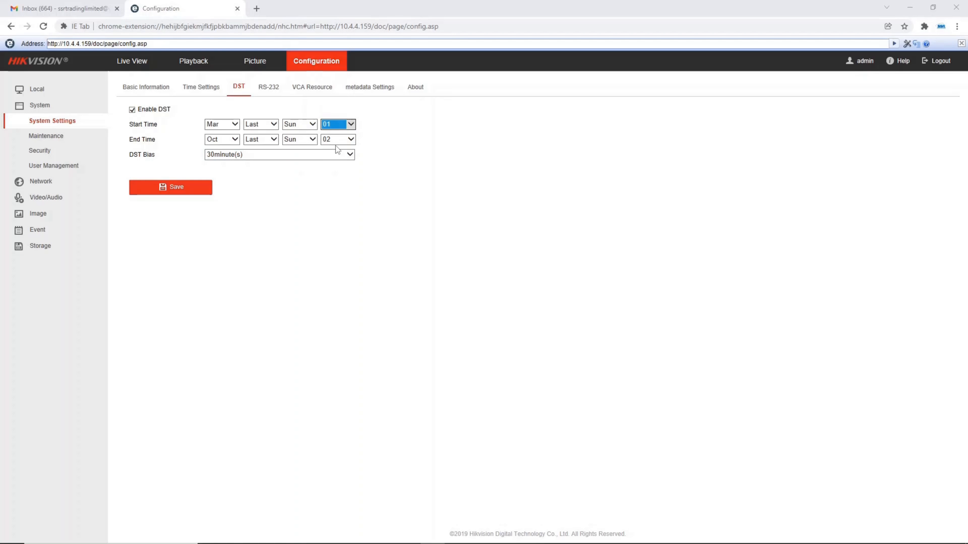
Set the DST bias to 60 minutes and save the daylight saving settings
{"action": "left_click", "coordinate": [252, 154]}
{"action": "left_click", "coordinate": [244, 162]}
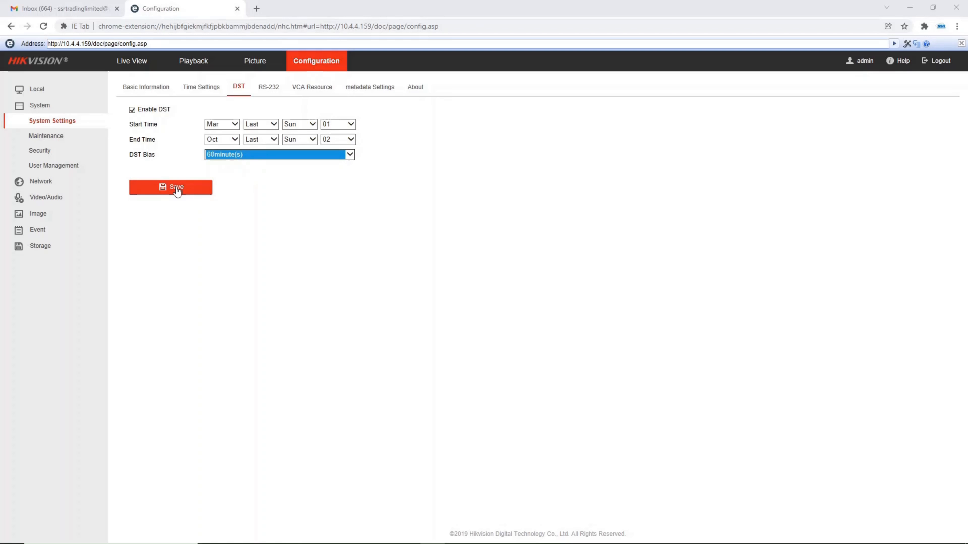
{"action": "left_click", "coordinate": [177, 191]}
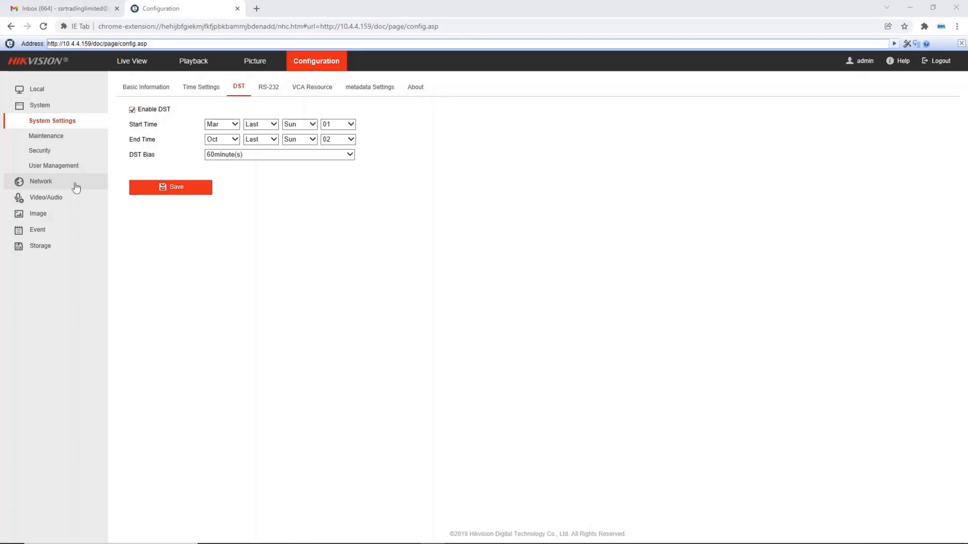
Try the Video&Audio type for the main stream and return it to Video Stream
{"action": "left_click", "coordinate": [72, 197]}
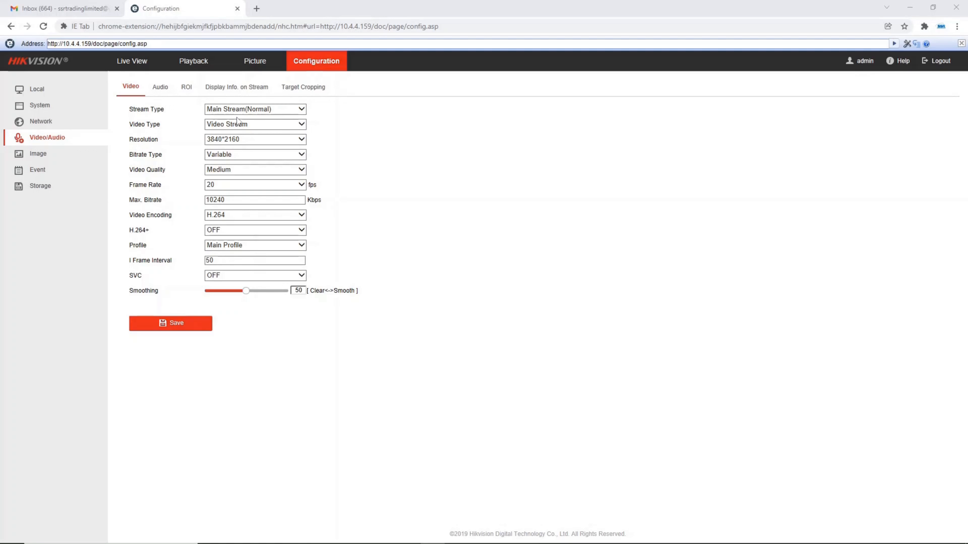
{"action": "left_click", "coordinate": [245, 123]}
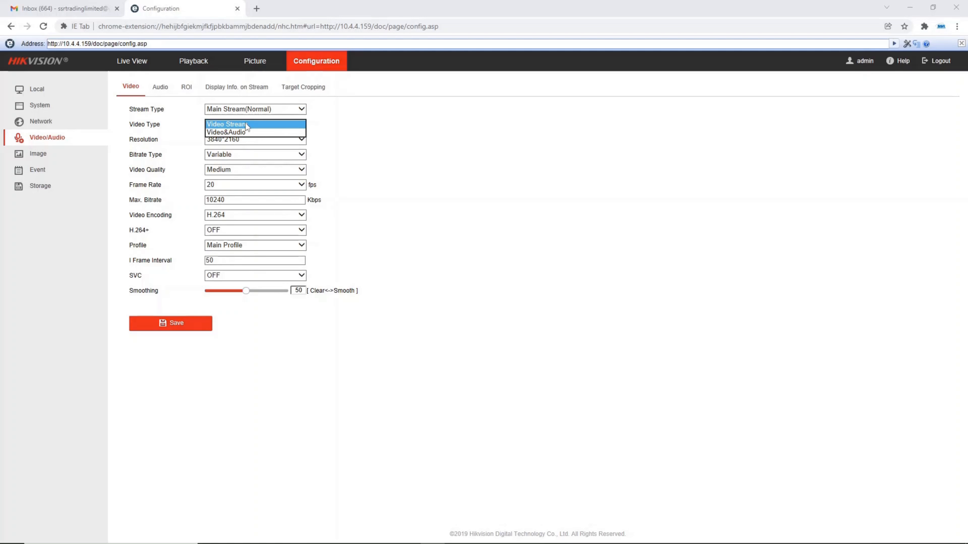
{"action": "left_click", "coordinate": [253, 131]}
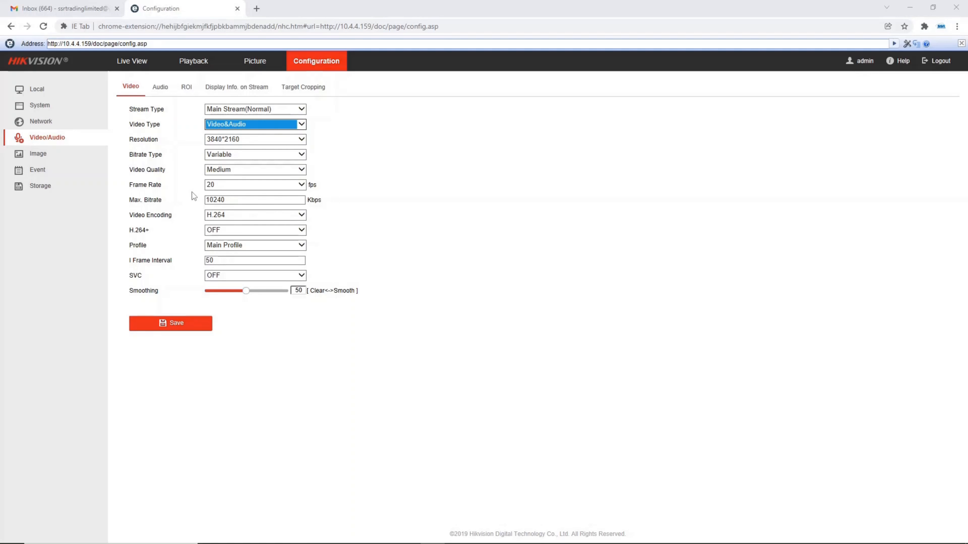
{"action": "left_click", "coordinate": [253, 124]}
{"action": "left_click", "coordinate": [251, 117]}
Set the main stream's video quality to Highest and save the video settings
{"action": "left_click", "coordinate": [216, 174]}
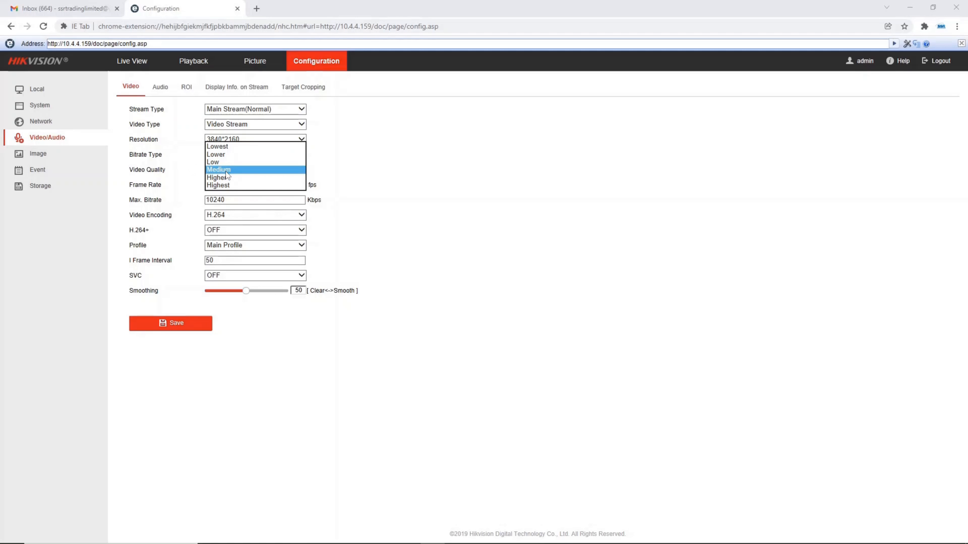
{"action": "left_click", "coordinate": [214, 186]}
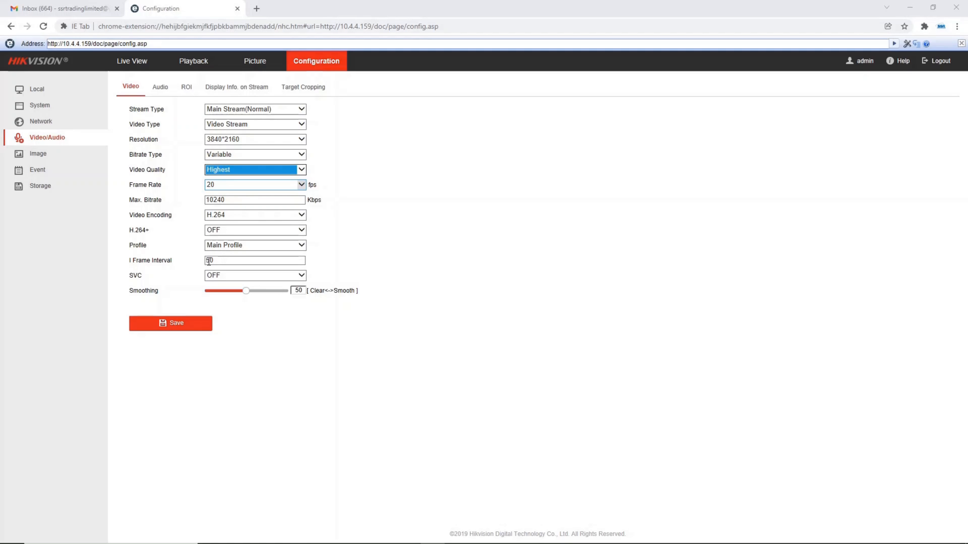
{"action": "left_click", "coordinate": [174, 324]}
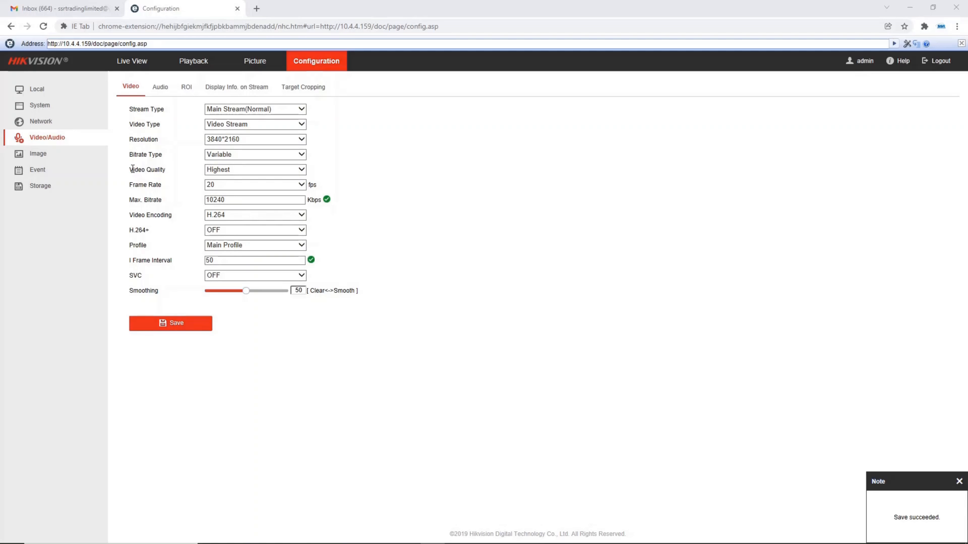
Change the image display scene to Low Illumination
{"action": "left_click", "coordinate": [74, 160]}
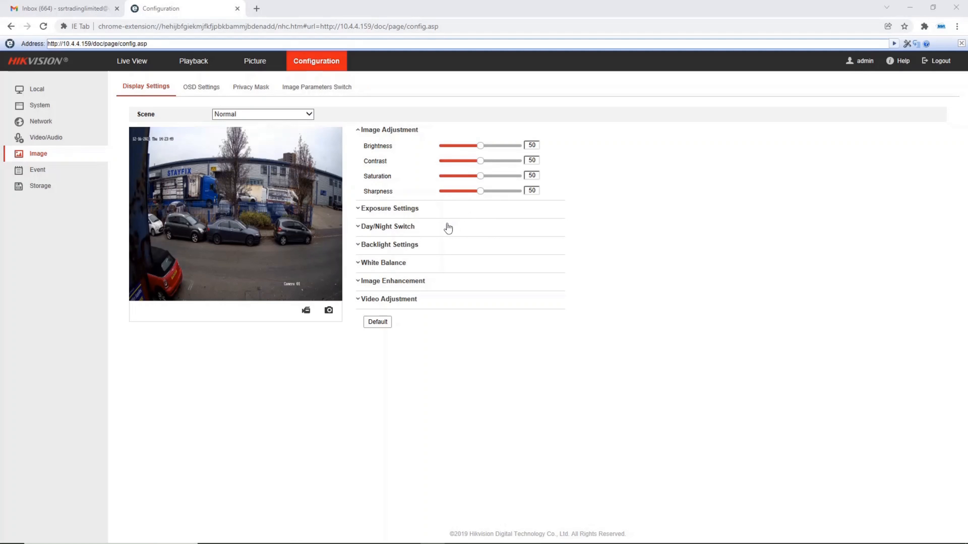
{"action": "left_click", "coordinate": [248, 115]}
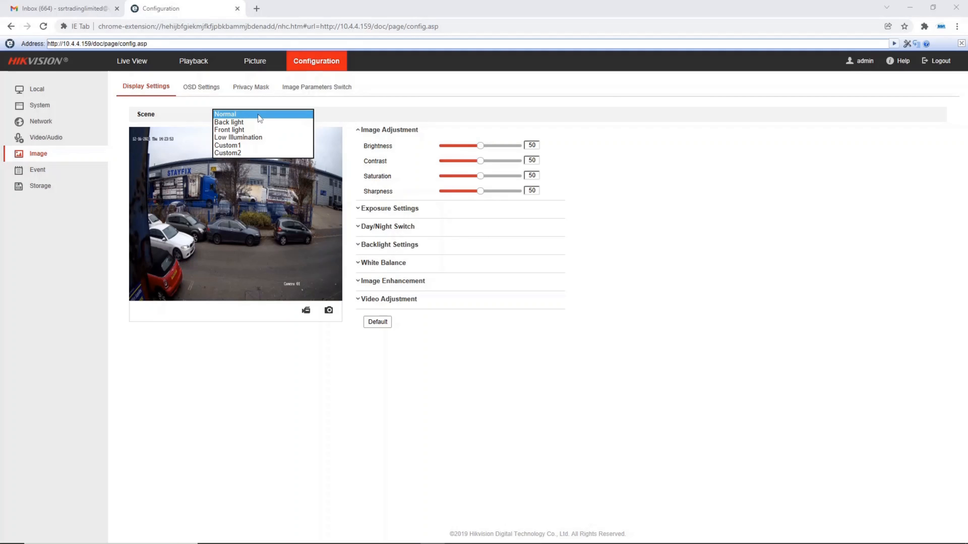
{"action": "left_click", "coordinate": [246, 136]}
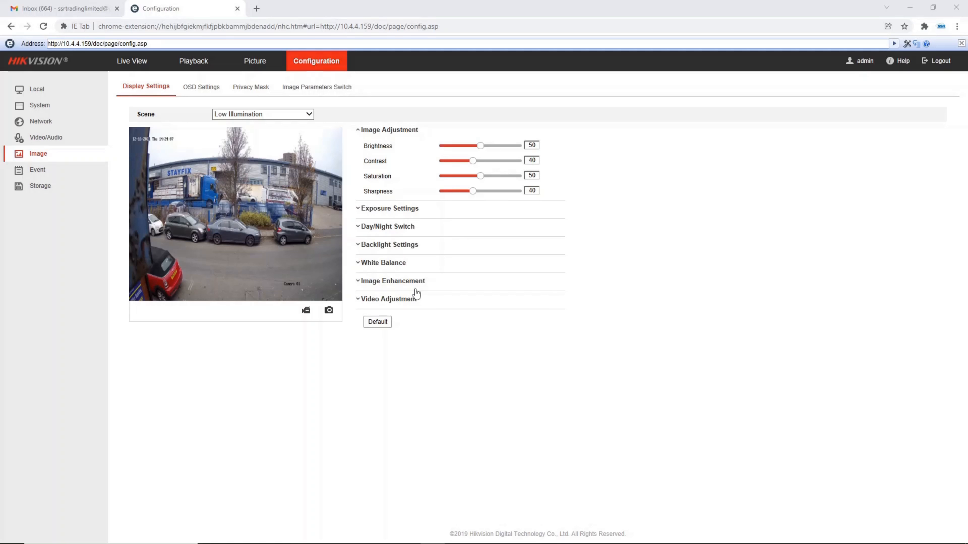
Change the camera name in the OSD settings to "SSR Time Lapse" and save
{"action": "left_click", "coordinate": [205, 87]}
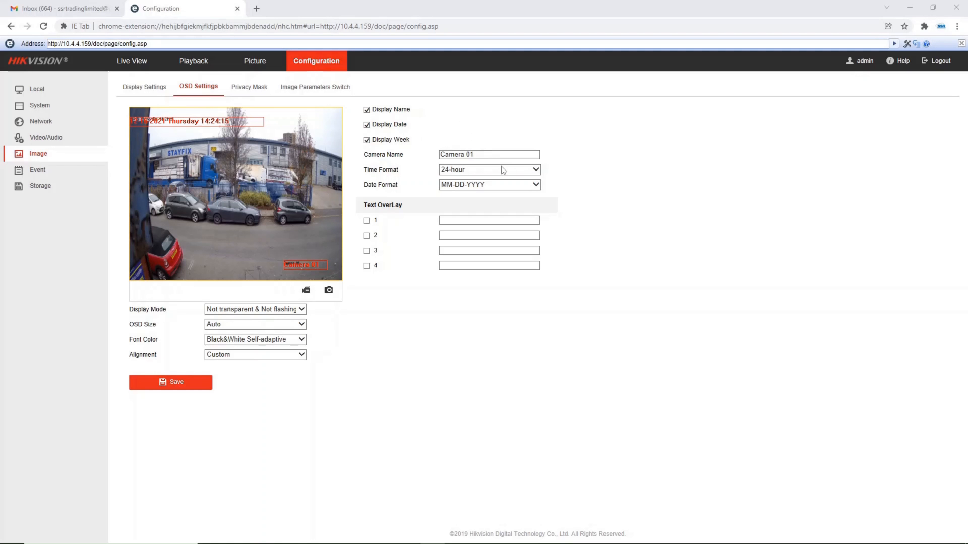
{"action": "left_click", "coordinate": [487, 154]}
{"action": "key", "text": "ctrl+a"}
{"action": "type", "text": "S"}
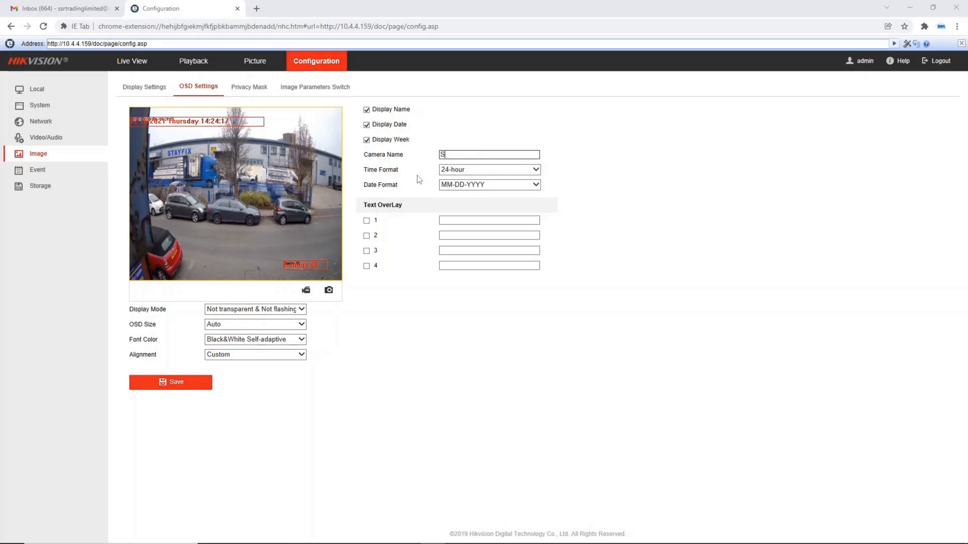
{"action": "type", "text": "SR Time Laspe"}
{"action": "left_click_drag", "start_coordinate": [480, 155], "coordinate": [519, 170]}
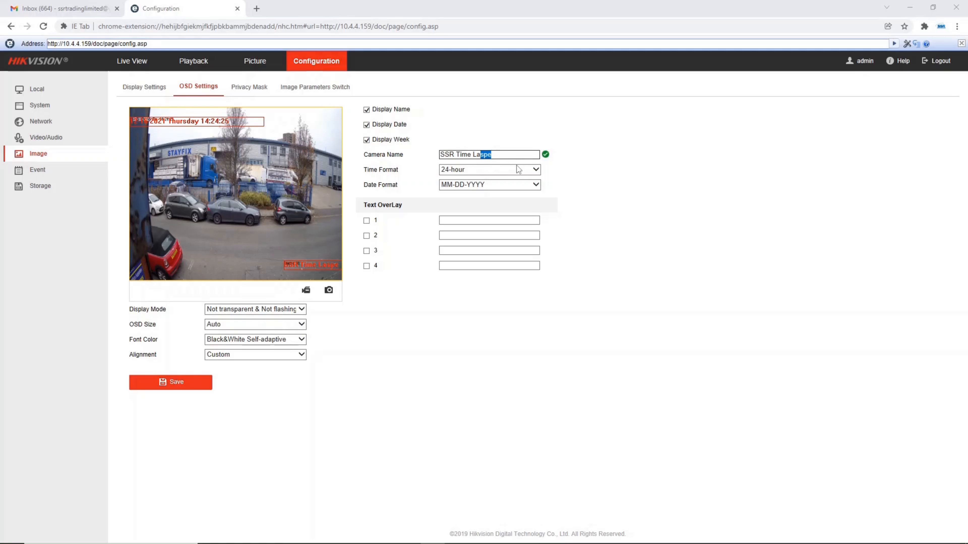
{"action": "type", "text": "pse"}
{"action": "left_click", "coordinate": [167, 384]}
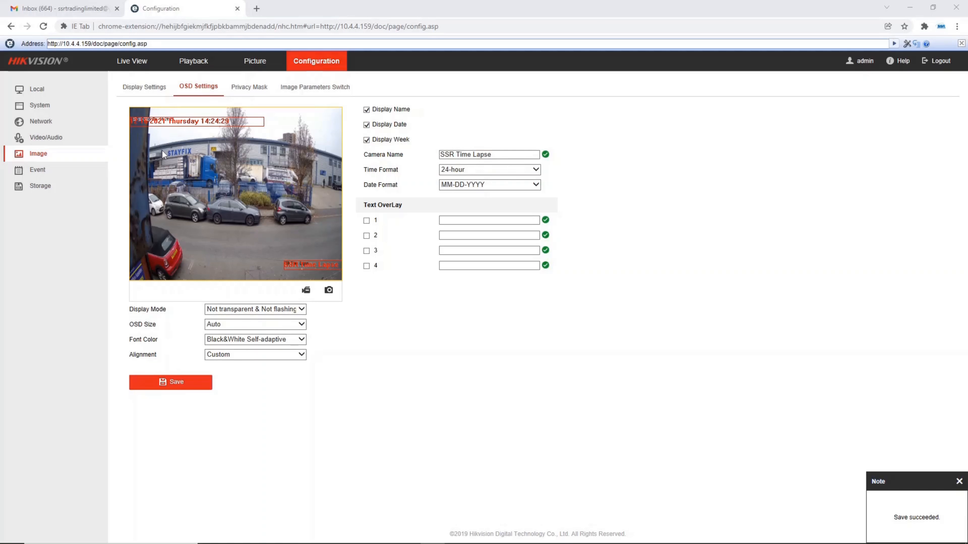
Reposition the camera name and date overlays in the preview, disable Display Name and Display Date, and save the OSD settings
{"action": "left_click_drag", "start_coordinate": [309, 254], "coordinate": [224, 269]}
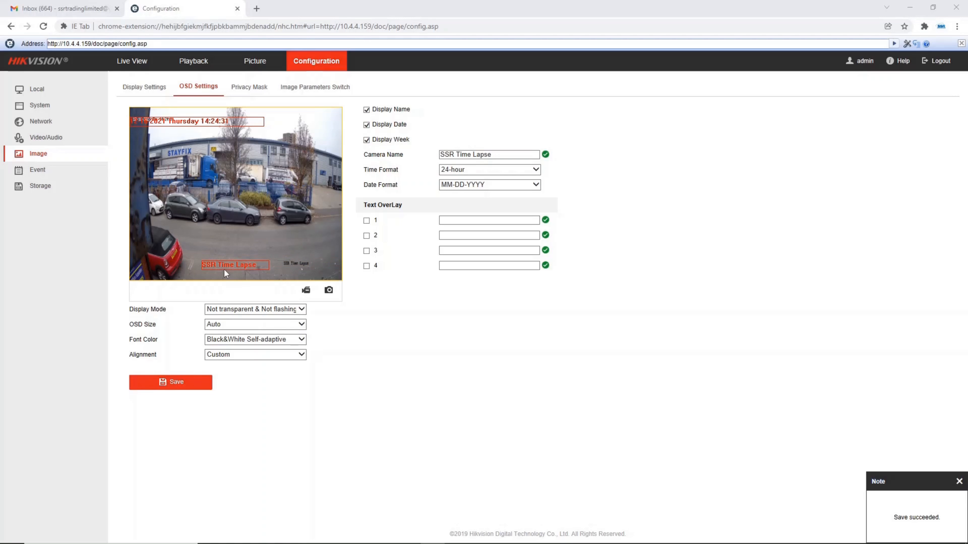
{"action": "left_click_drag", "start_coordinate": [183, 121], "coordinate": [187, 131]}
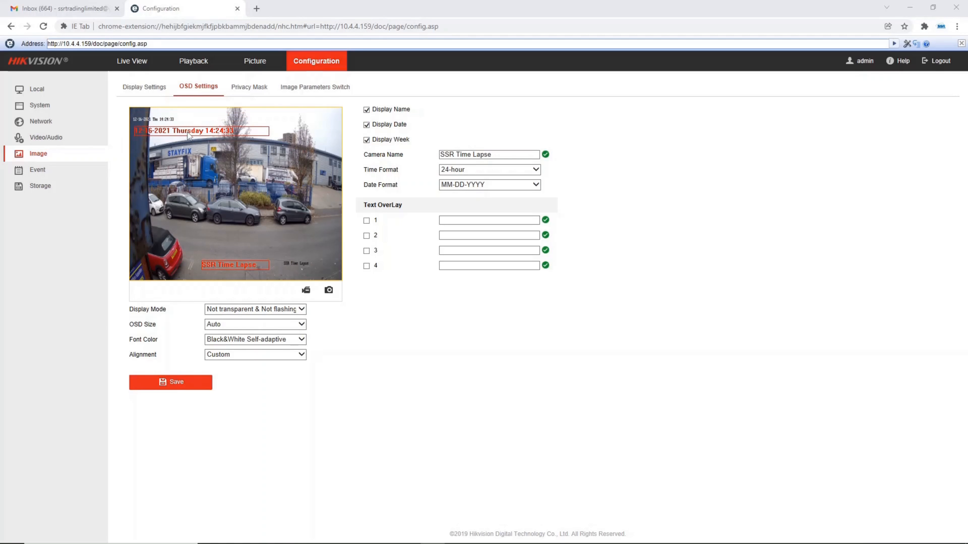
{"action": "left_click", "coordinate": [366, 109]}
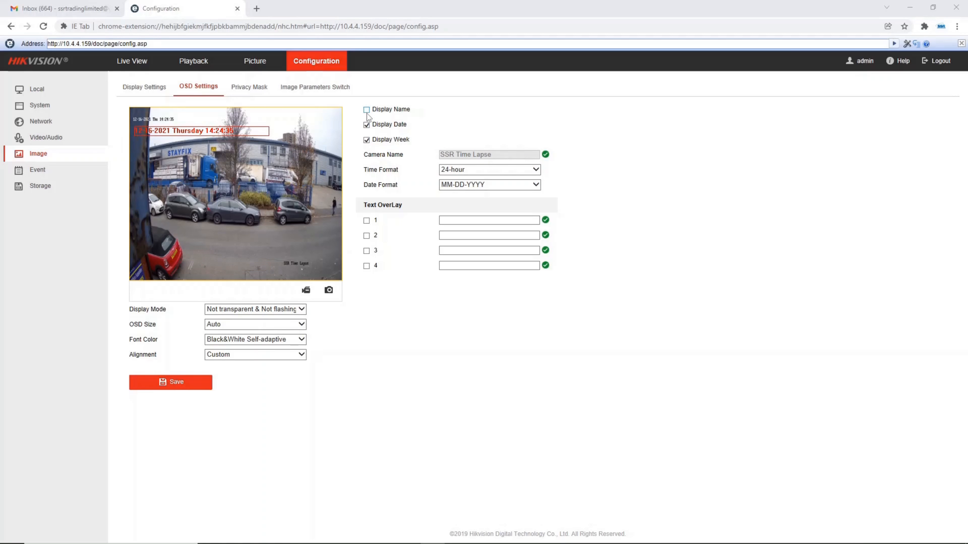
{"action": "left_click", "coordinate": [366, 125]}
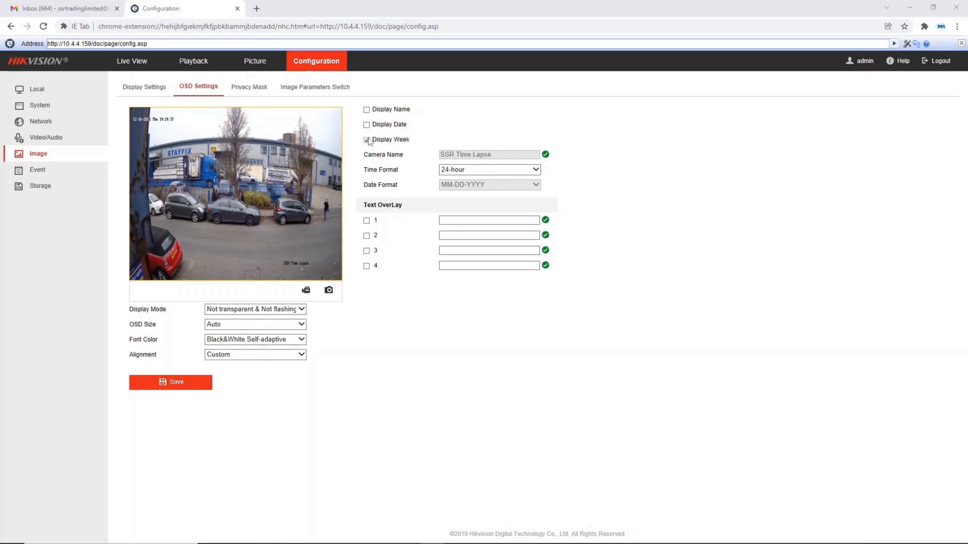
{"action": "left_click", "coordinate": [189, 386]}
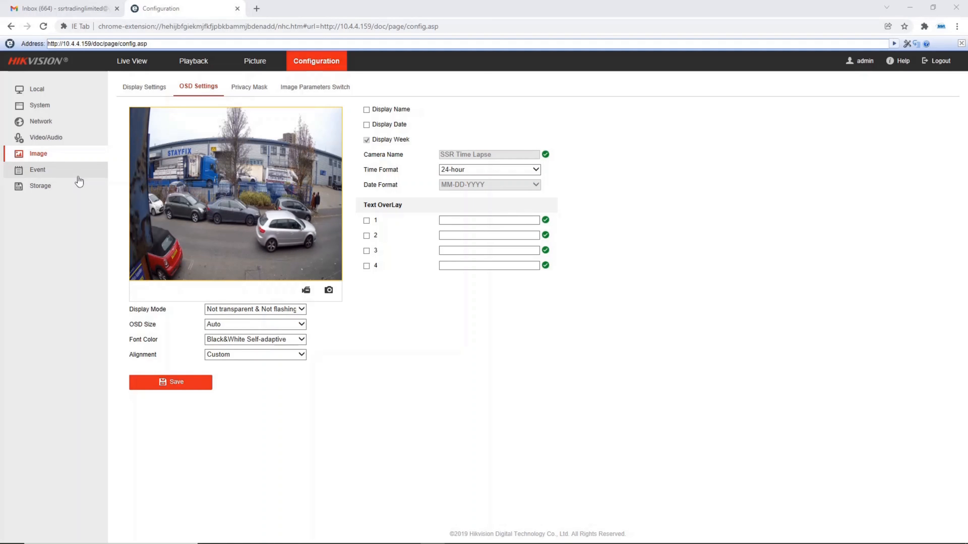
Search the camera's continuous pictures for 2021-12-16 and download all the listed files
{"action": "left_click", "coordinate": [78, 186]}
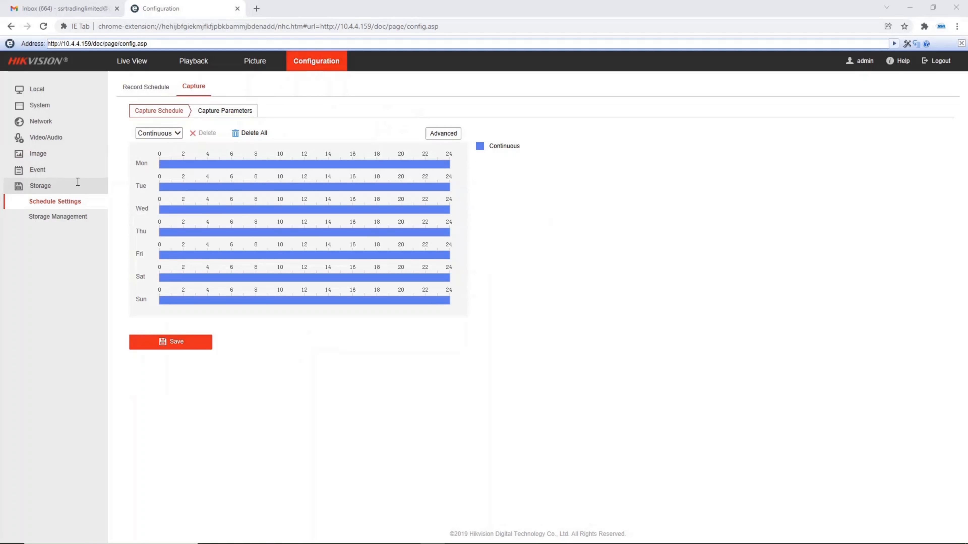
{"action": "left_click", "coordinate": [243, 63]}
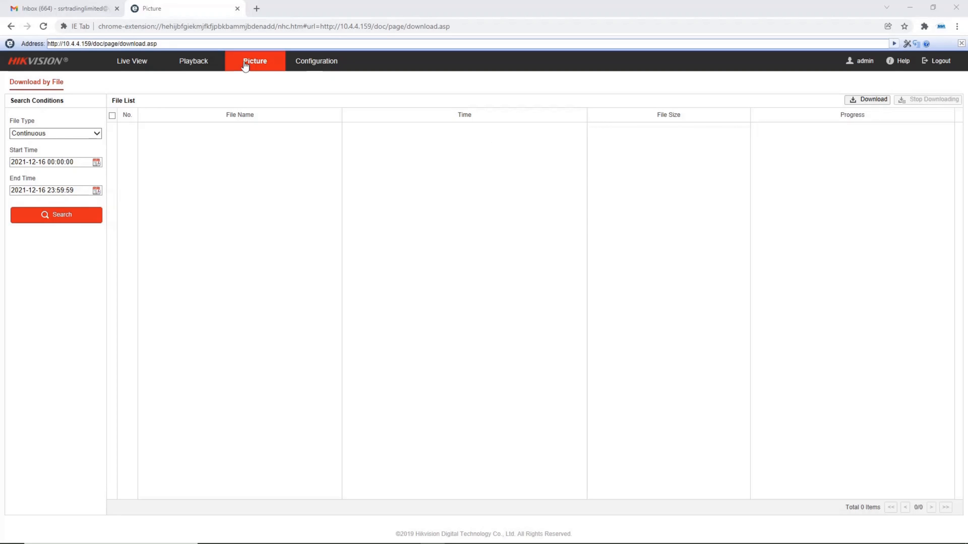
{"action": "left_click", "coordinate": [49, 162]}
{"action": "left_click", "coordinate": [75, 225]}
{"action": "left_click", "coordinate": [76, 214]}
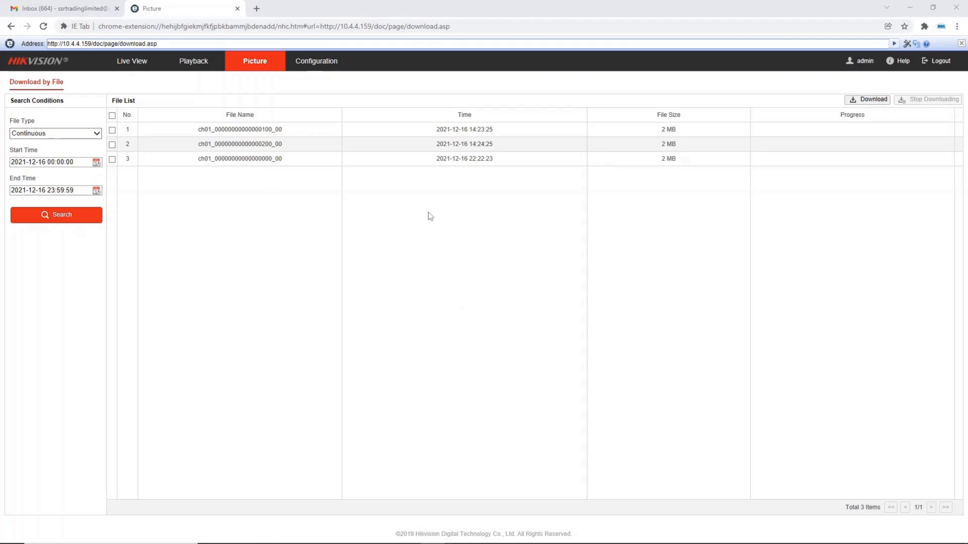
{"action": "left_click", "coordinate": [112, 115]}
{"action": "left_click", "coordinate": [848, 101]}
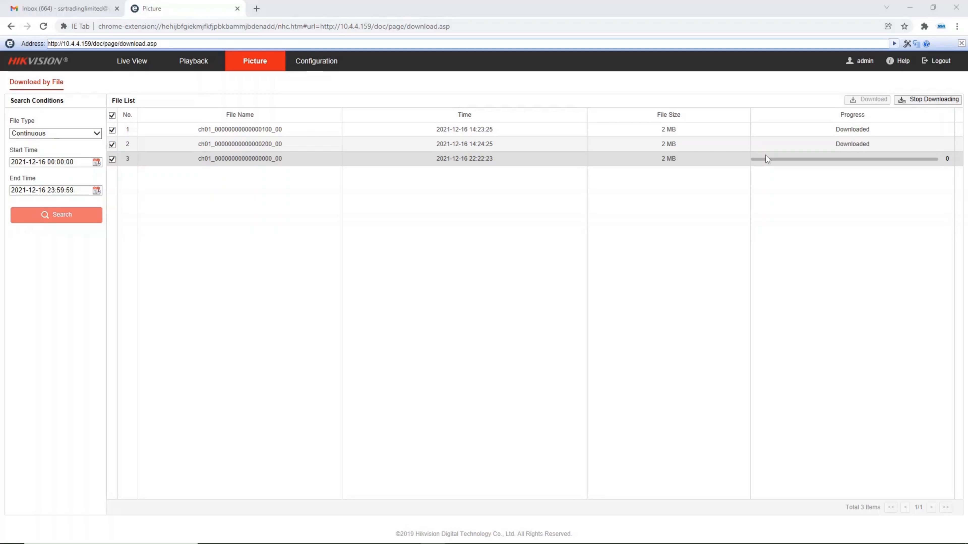
Switch to the desktop and open the 2021-12-16 folder inside "Time laspe files" in a maximized window
{"action": "left_click", "coordinate": [910, 15]}
{"action": "left_click", "coordinate": [909, 9]}
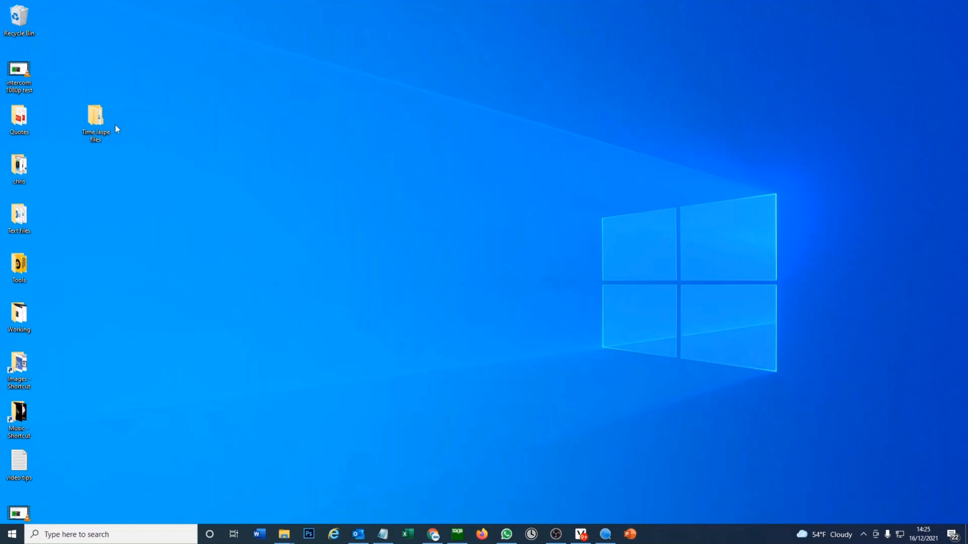
{"action": "double_click", "coordinate": [96, 122]}
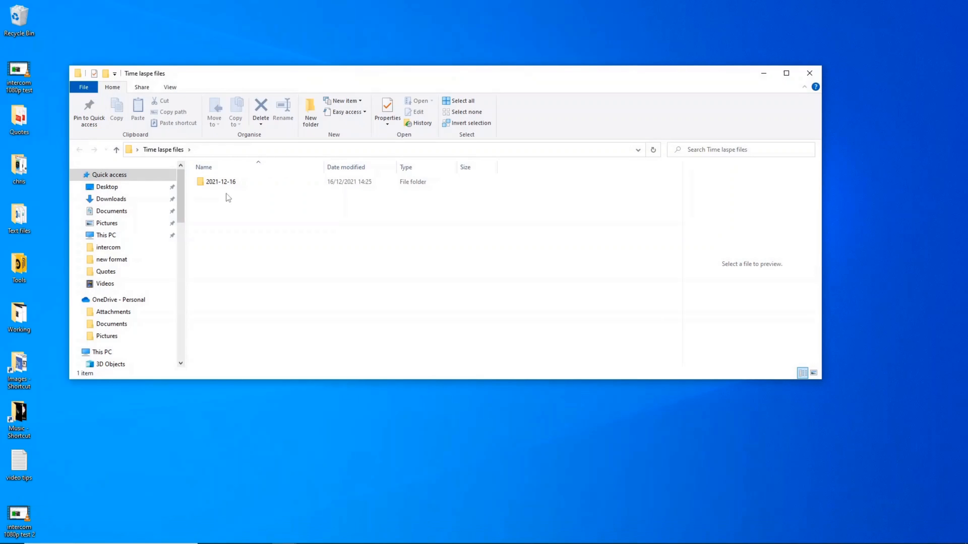
{"action": "left_click", "coordinate": [209, 181]}
{"action": "double_click", "coordinate": [208, 181]}
{"action": "double_click", "coordinate": [246, 75]}
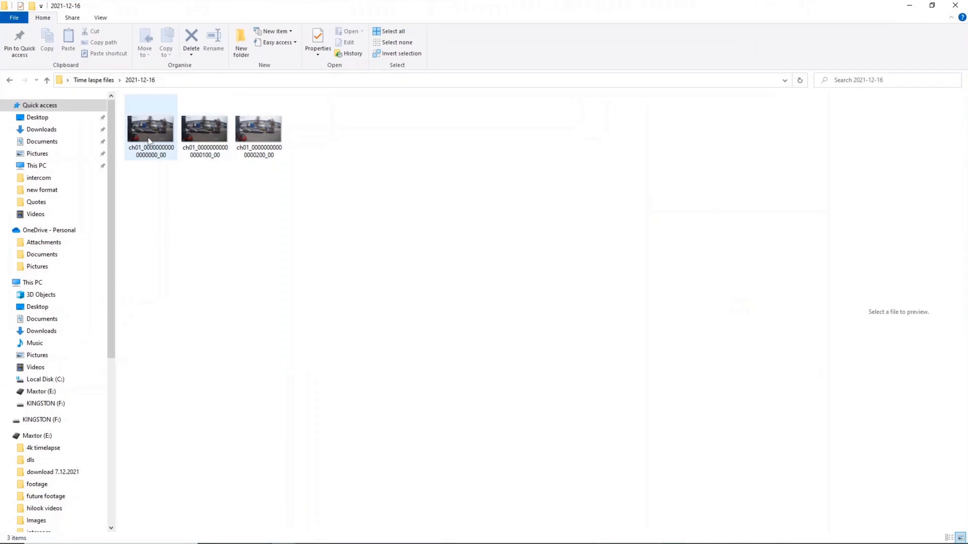
View the three downloaded snapshots one after another at full window size and close the photo viewer
{"action": "left_click", "coordinate": [148, 137]}
{"action": "double_click", "coordinate": [148, 137]}
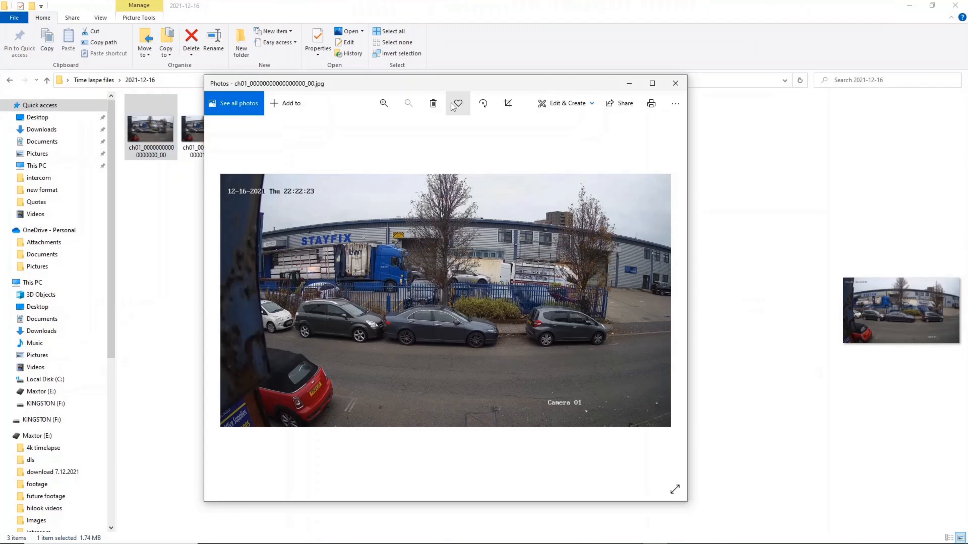
{"action": "double_click", "coordinate": [448, 82]}
{"action": "left_click", "coordinate": [949, 275]}
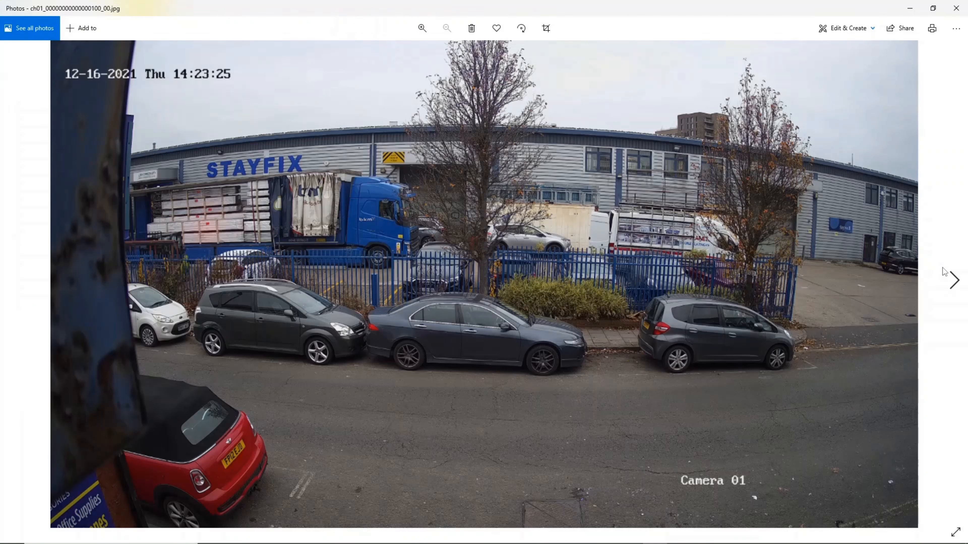
{"action": "left_click", "coordinate": [949, 275]}
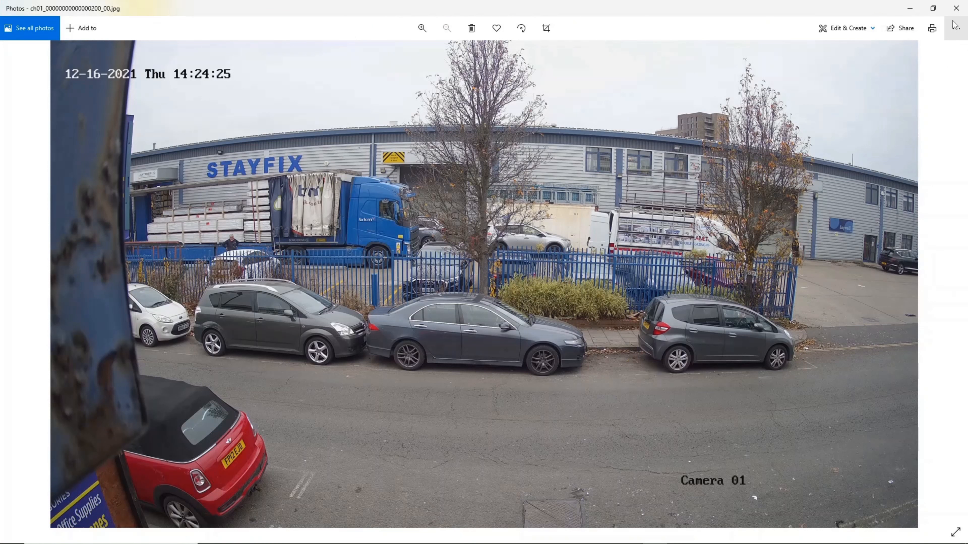
{"action": "left_click", "coordinate": [955, 8]}
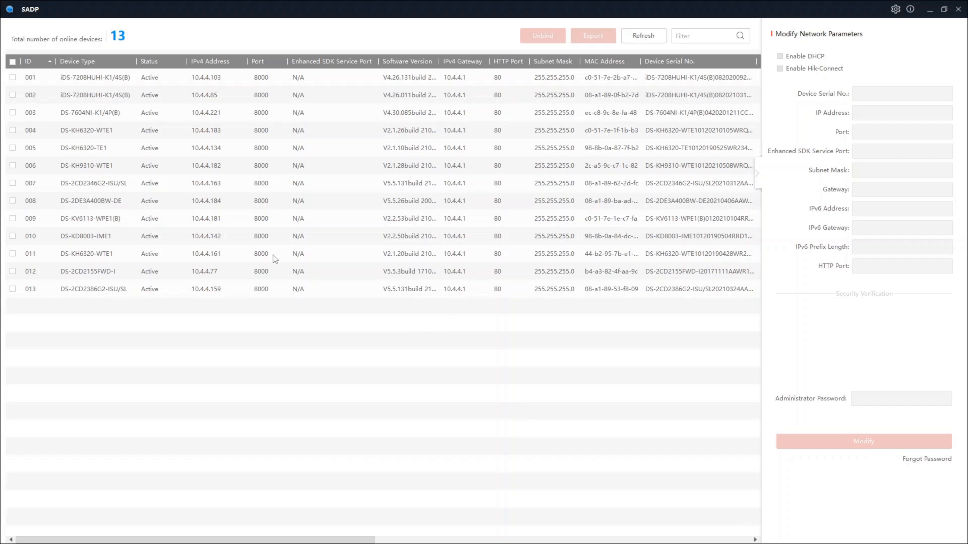
Open the web page of the camera at 10.4.4.159 from the SADP device list and load it in IE Tab
{"action": "double_click", "coordinate": [211, 290]}
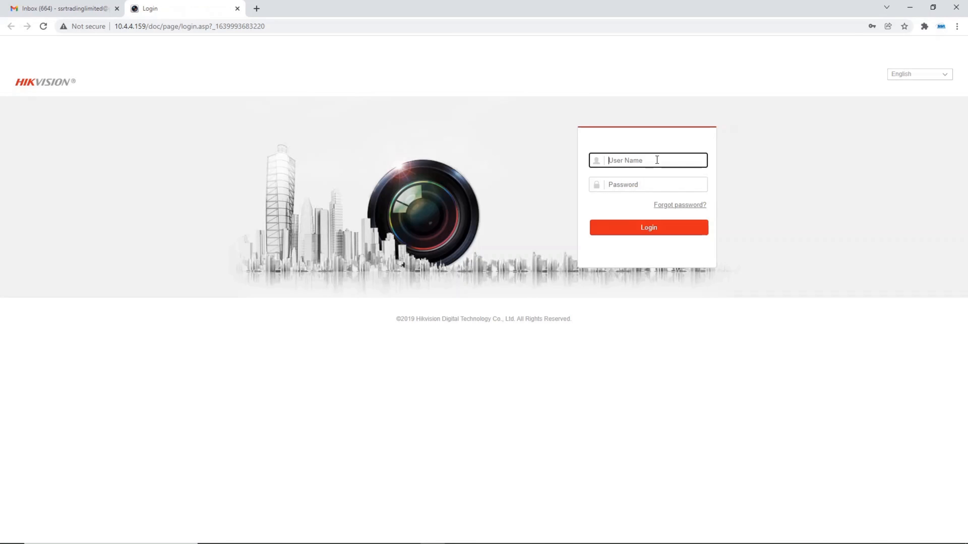
{"action": "left_click", "coordinate": [925, 26]}
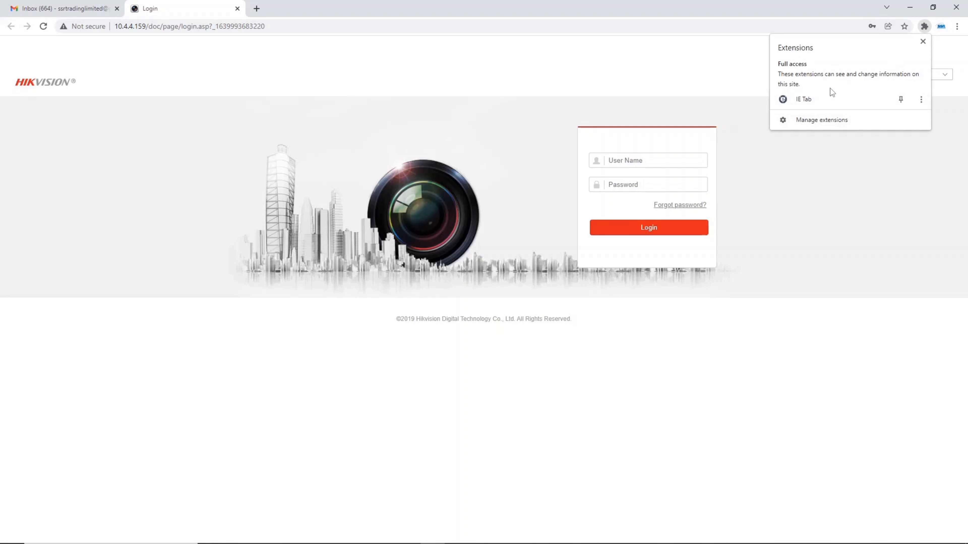
{"action": "left_click", "coordinate": [827, 99]}
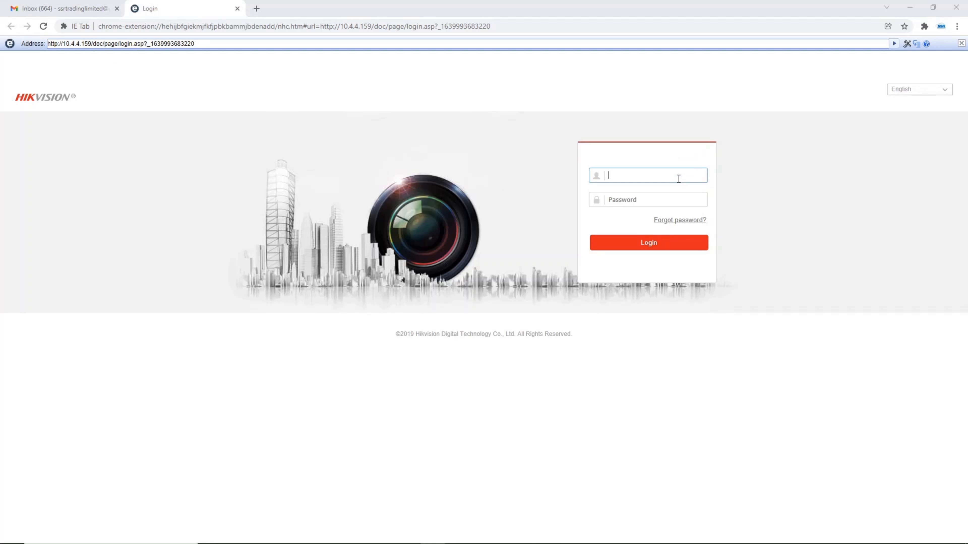
Log in to the camera as admin with the account password
{"action": "type", "text": "admin"}
{"action": "key", "text": "Tab"}
{"action": "type", "text": "•"}
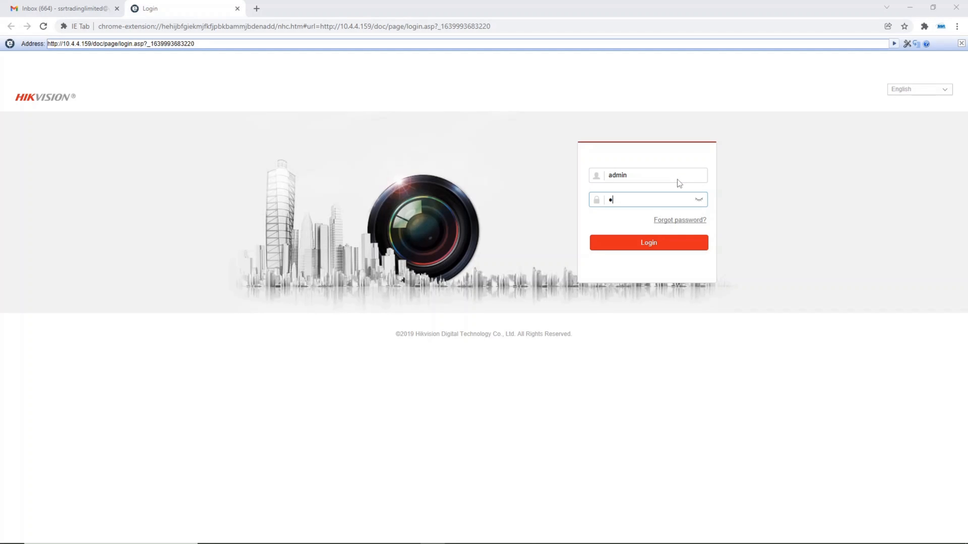
{"action": "type", "text": "•••••••"}
{"action": "key", "text": "Return"}
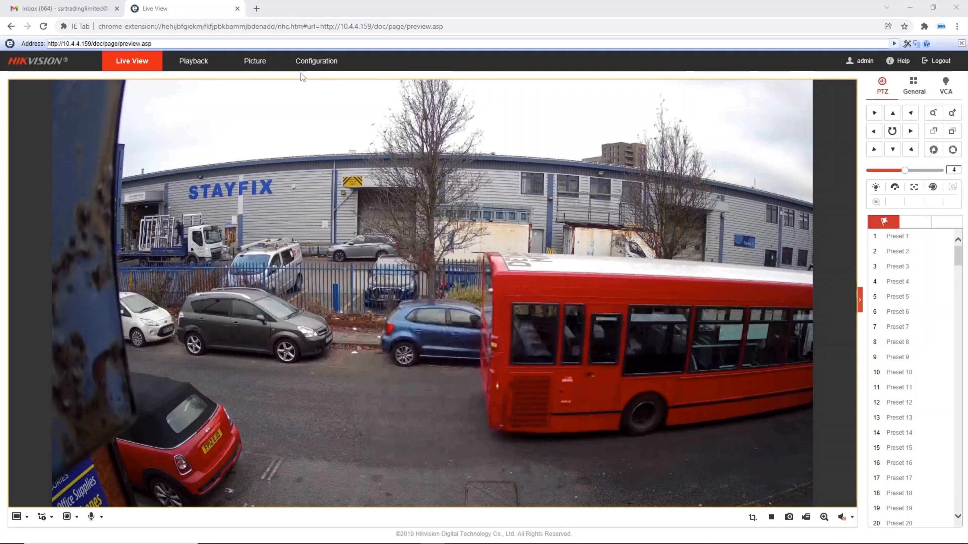
Open the camera's local configuration to check the save locations for downloaded files and snapshots
{"action": "left_click", "coordinate": [306, 67]}
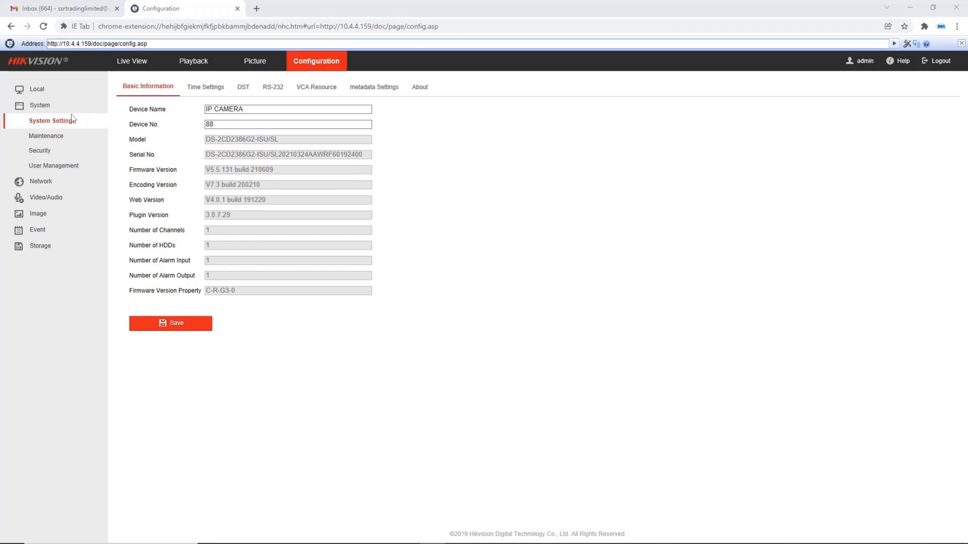
{"action": "left_click", "coordinate": [80, 105]}
{"action": "left_click", "coordinate": [85, 91]}
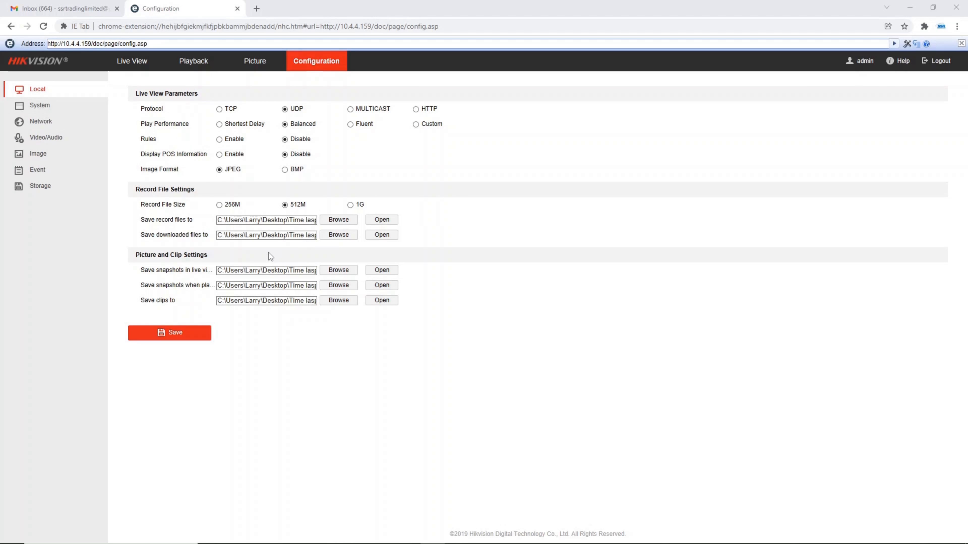
{"action": "left_click", "coordinate": [273, 66]}
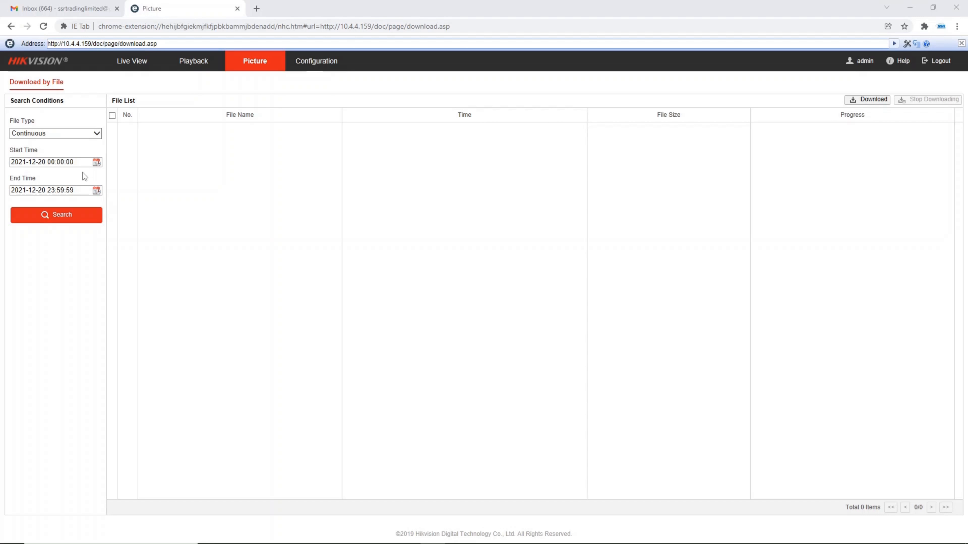
{"action": "left_click", "coordinate": [69, 193]}
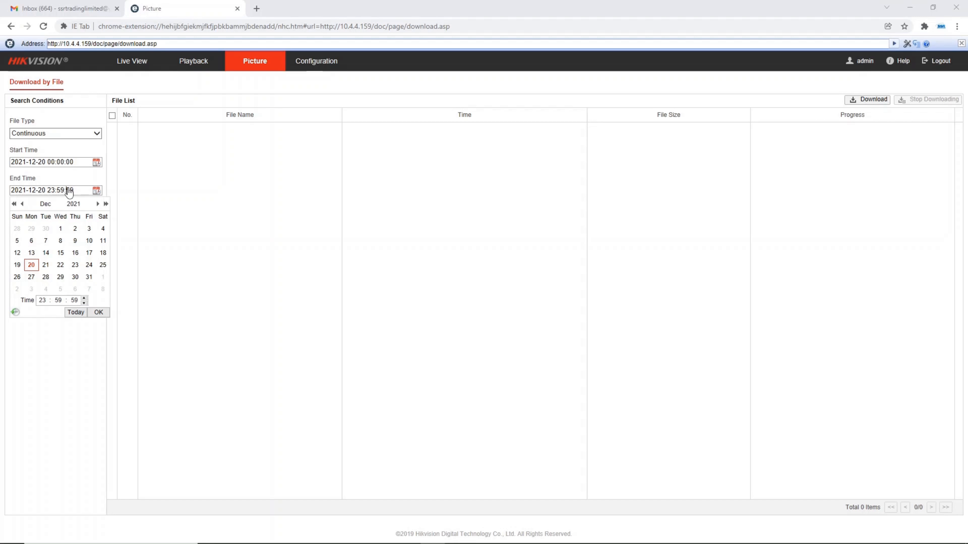
{"action": "left_click", "coordinate": [77, 164]}
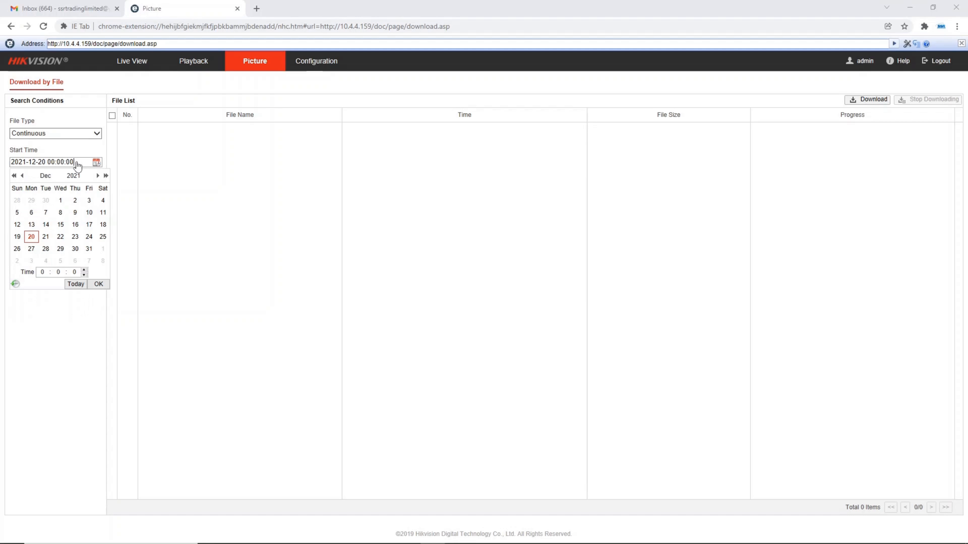
{"action": "left_click", "coordinate": [106, 228]}
{"action": "left_click", "coordinate": [45, 261]}
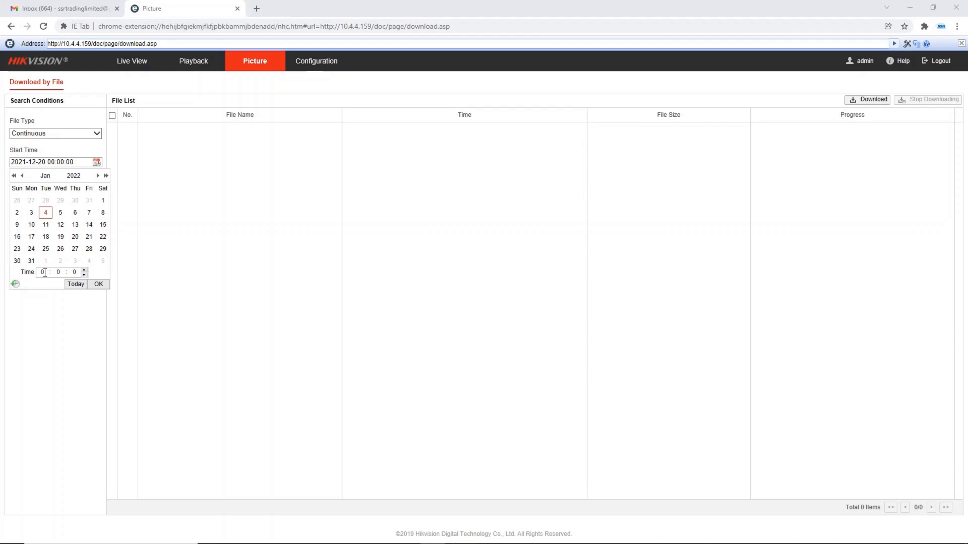
{"action": "left_click", "coordinate": [22, 175]}
{"action": "left_click", "coordinate": [102, 225]}
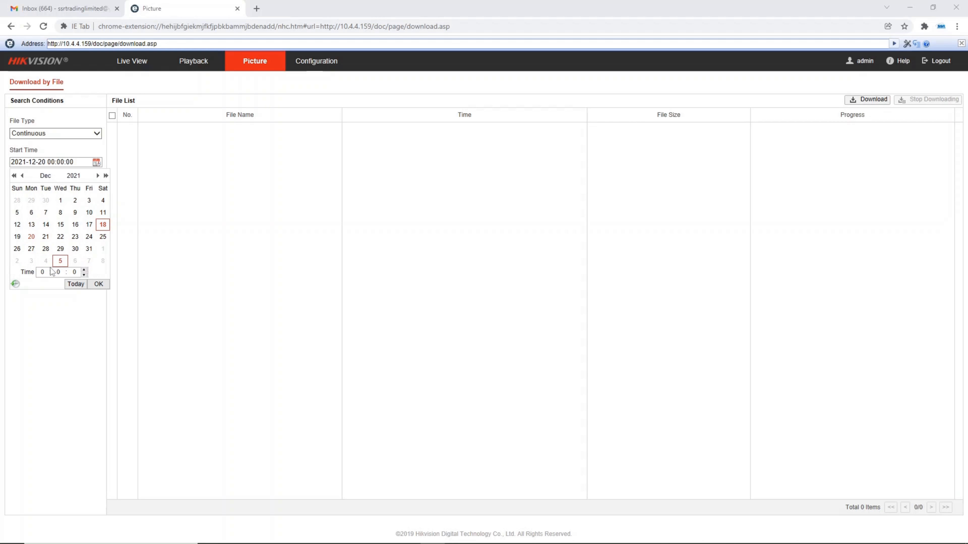
{"action": "left_click", "coordinate": [41, 272]}
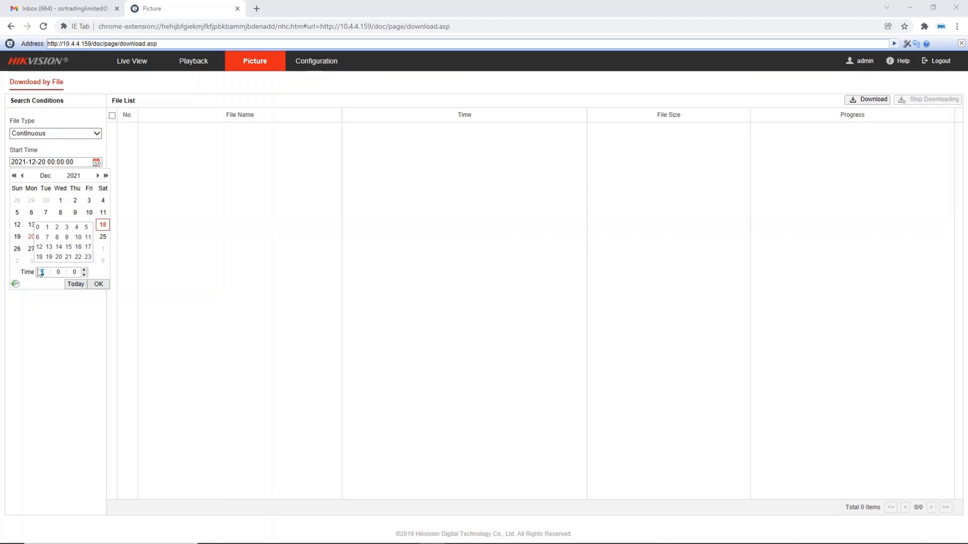
{"action": "left_click", "coordinate": [38, 238]}
{"action": "left_click", "coordinate": [98, 284]}
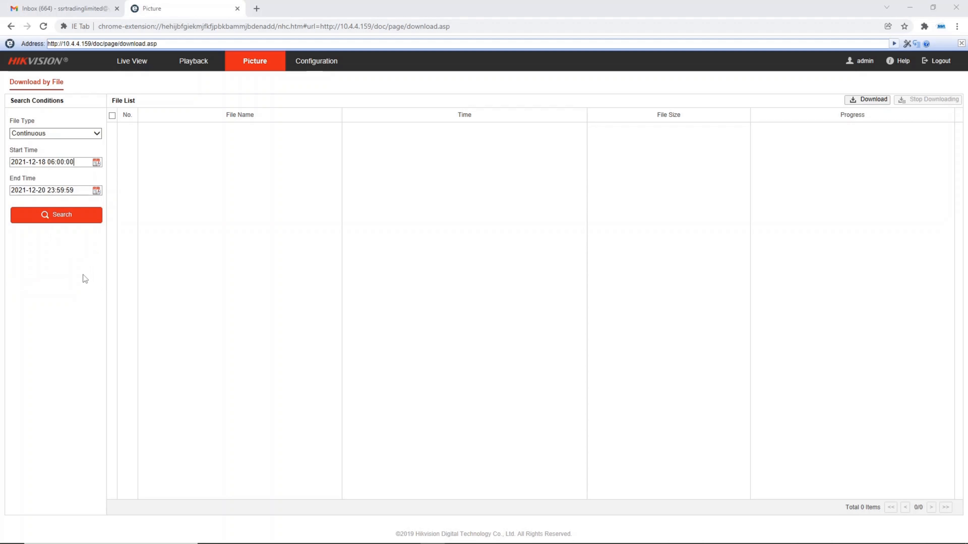
{"action": "left_click", "coordinate": [48, 192]}
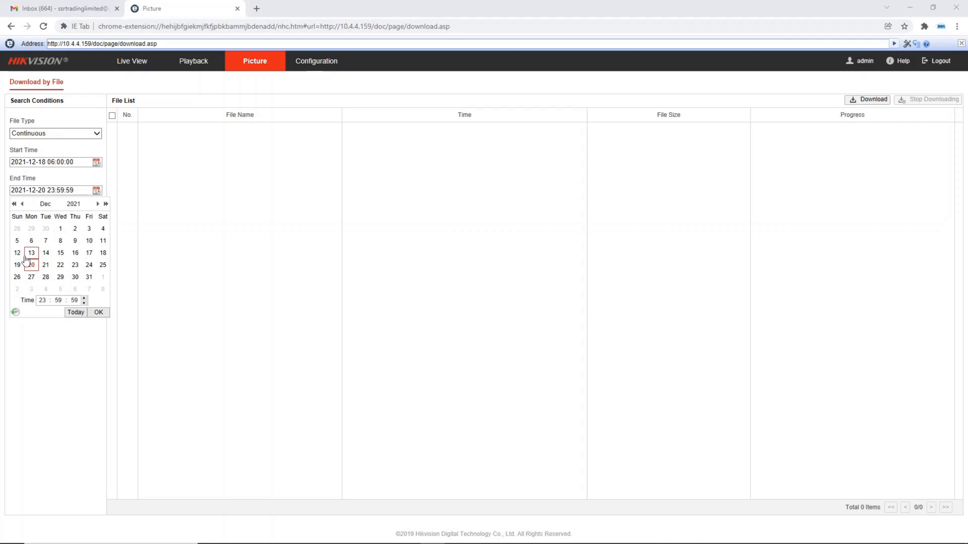
{"action": "left_click", "coordinate": [17, 264]}
{"action": "left_click", "coordinate": [45, 301]}
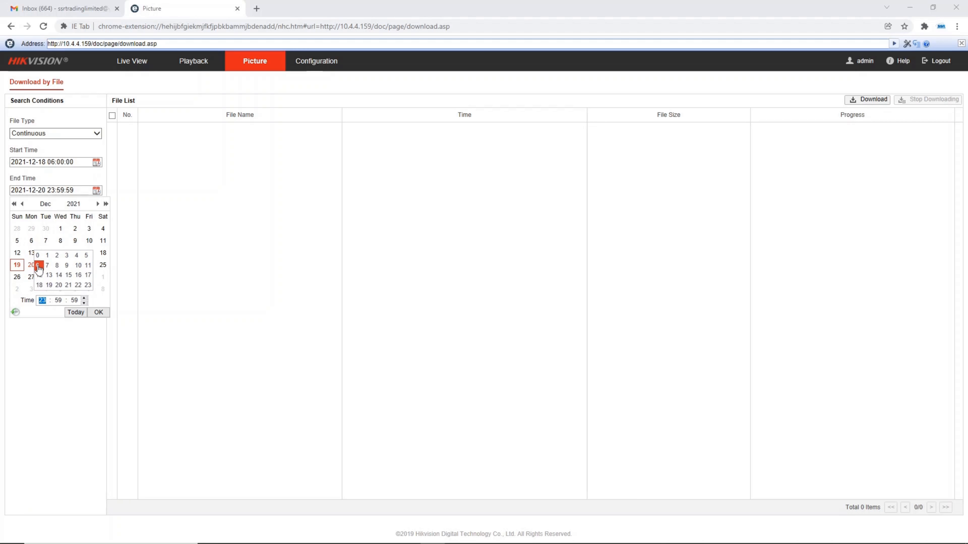
{"action": "left_click", "coordinate": [37, 265]}
{"action": "left_click", "coordinate": [58, 300]}
{"action": "left_click", "coordinate": [38, 280]}
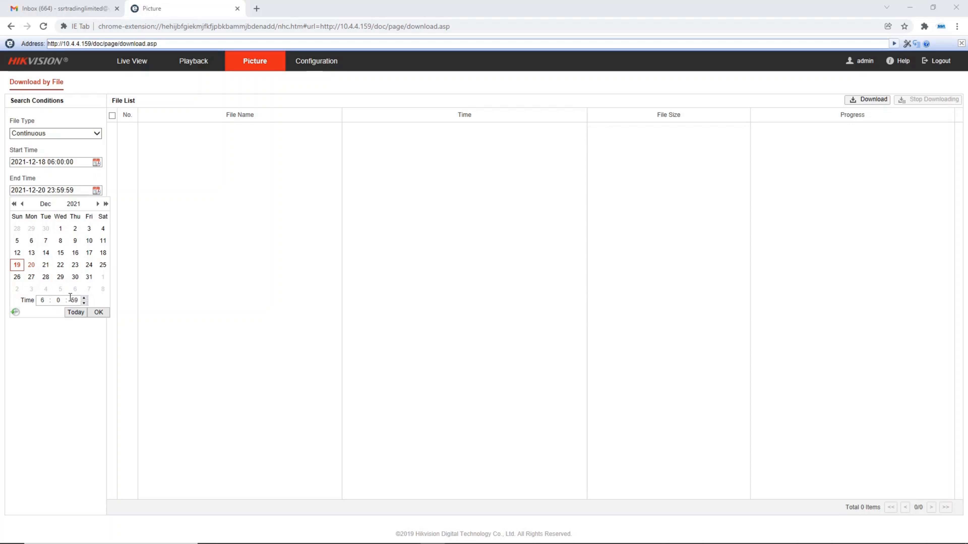
{"action": "left_click", "coordinate": [75, 299]}
{"action": "left_click", "coordinate": [42, 289]}
{"action": "left_click", "coordinate": [98, 313]}
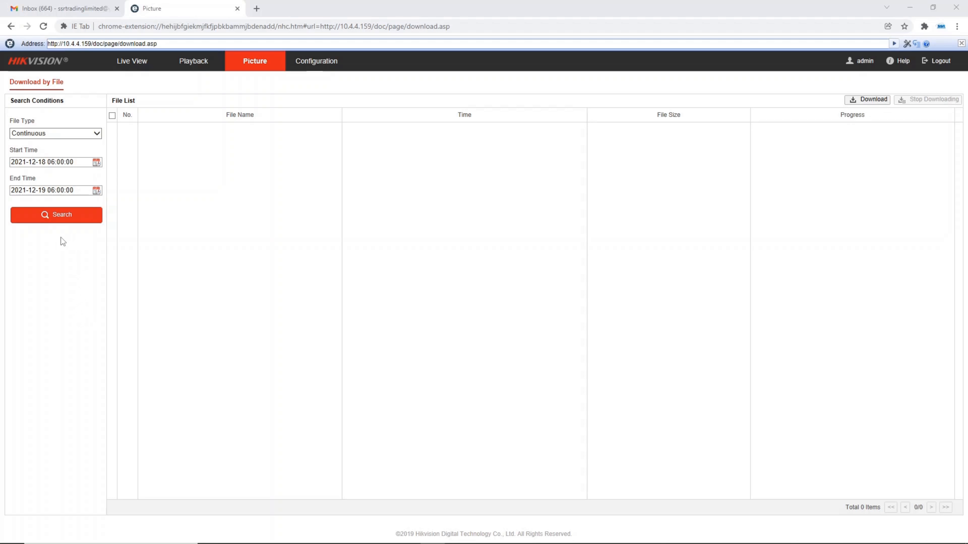
Search for the snapshots in the set time range, select all listed files and download them
{"action": "left_click", "coordinate": [61, 216]}
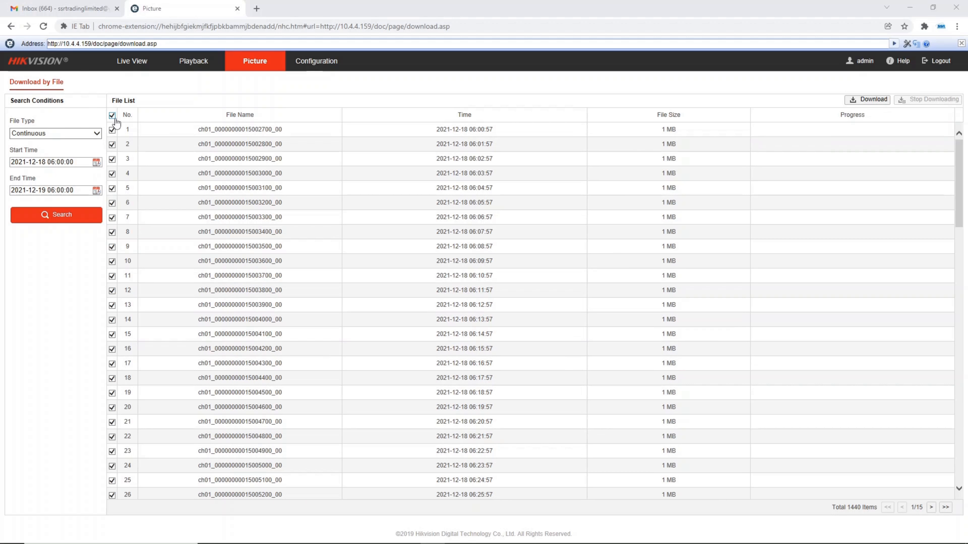
{"action": "left_click", "coordinate": [872, 101]}
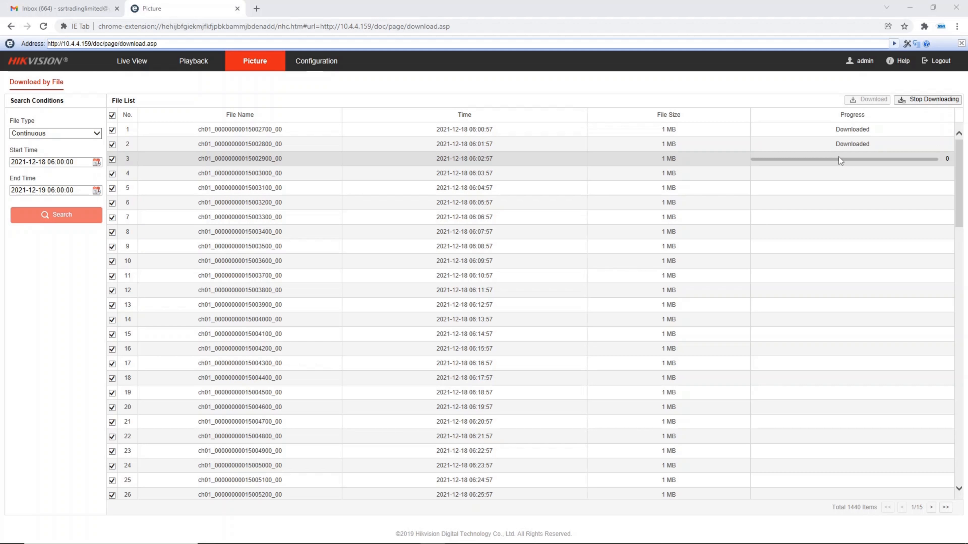
{"action": "scroll", "coordinate": [822, 269], "scroll_direction": "down", "scroll_amount": 18}
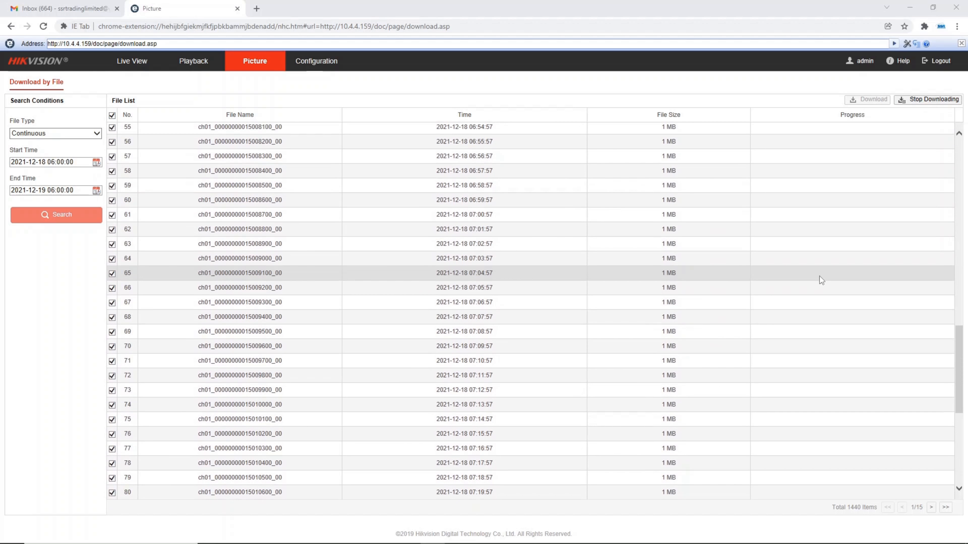
{"action": "scroll", "coordinate": [820, 276], "scroll_direction": "down", "scroll_amount": 7}
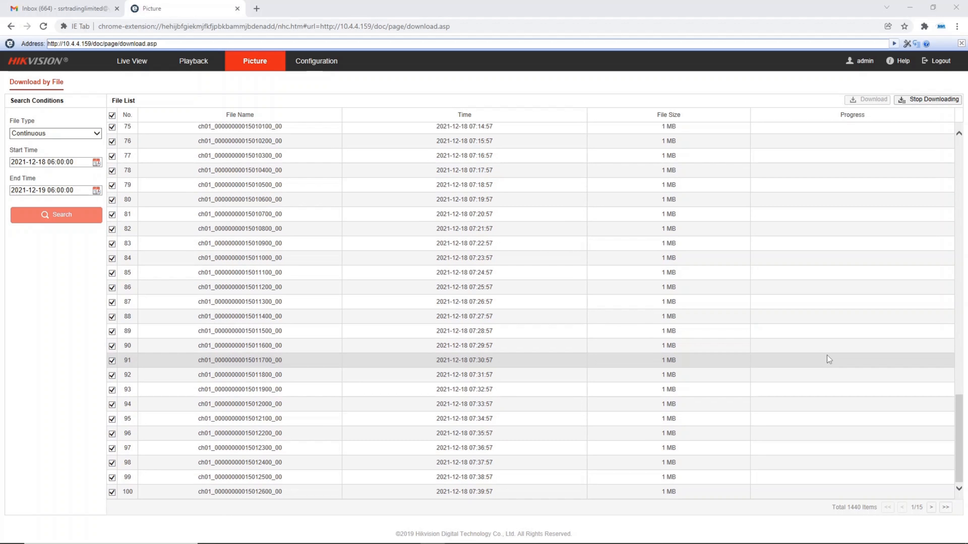
{"action": "scroll", "coordinate": [829, 355], "scroll_direction": "up", "scroll_amount": 20}
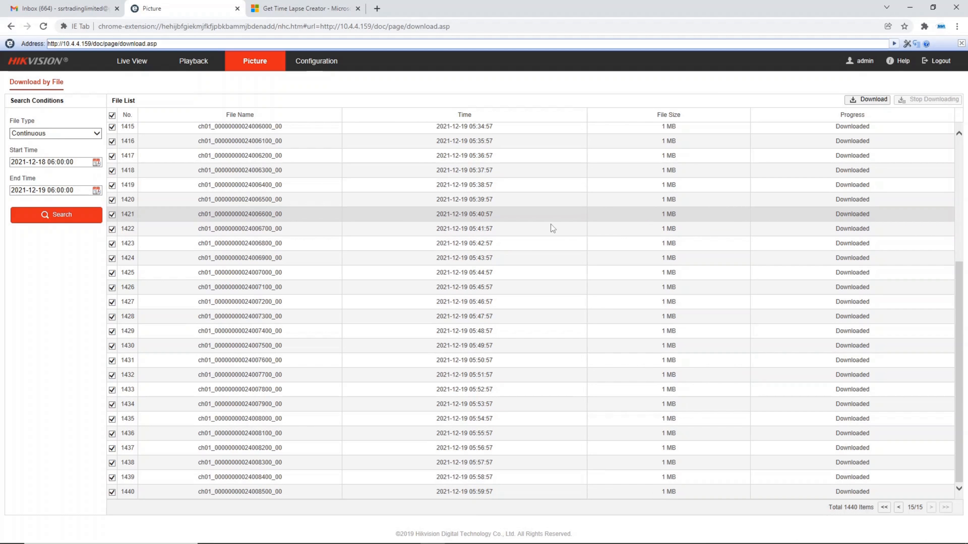
Switch to File Explorer and check the size and file count of the 2021-12-20 folder in its properties
{"action": "left_click", "coordinate": [284, 534]}
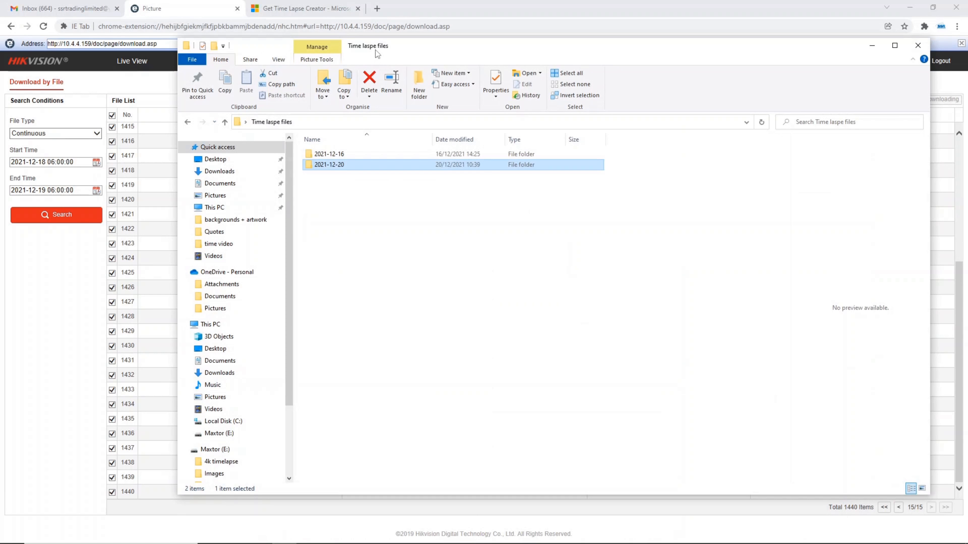
{"action": "left_click_drag", "start_coordinate": [375, 50], "coordinate": [395, 69]}
{"action": "right_click", "coordinate": [360, 184]}
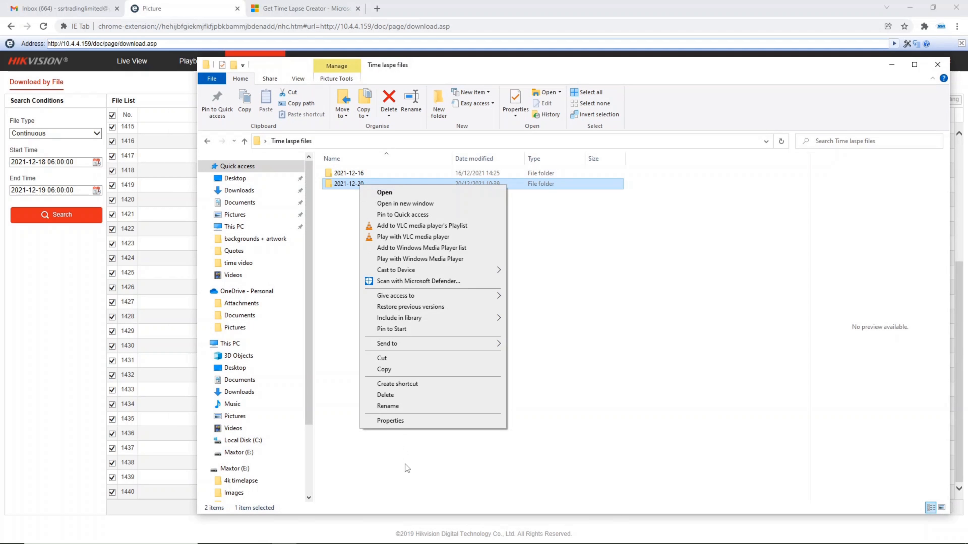
{"action": "left_click", "coordinate": [404, 416]}
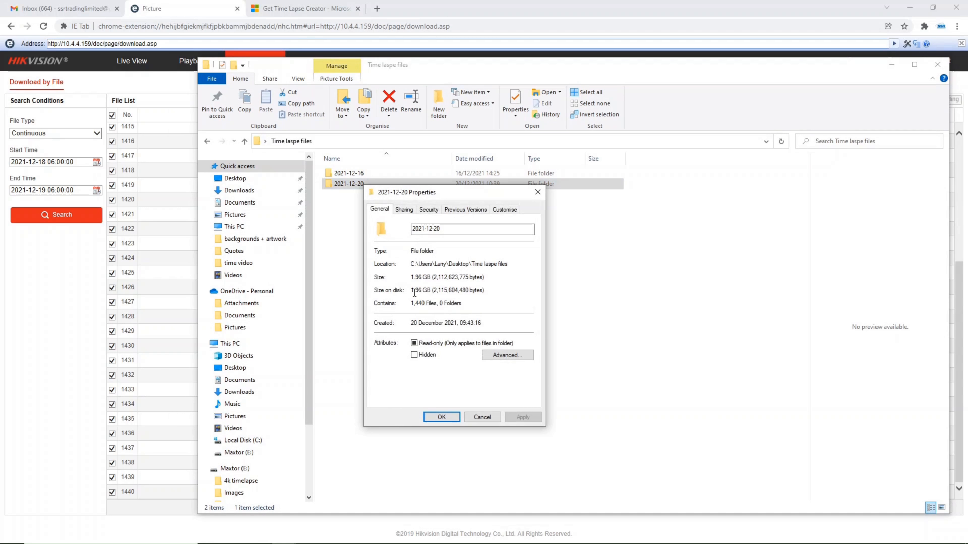
{"action": "mouse_move", "coordinate": [412, 290]}
{"action": "left_mouse_down"}
{"action": "mouse_move", "coordinate": [423, 290]}
{"action": "mouse_move", "coordinate": [423, 306]}
{"action": "left_mouse_up"}
{"action": "left_click", "coordinate": [489, 420]}
Open the 2021-12-20 folder and look through the thumbnails of the downloaded snapshots
{"action": "double_click", "coordinate": [338, 188]}
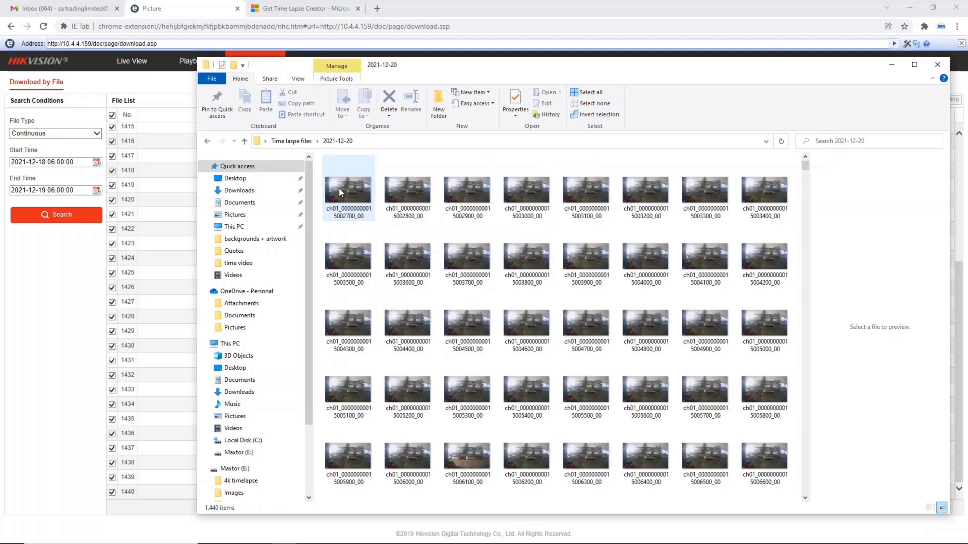
{"action": "double_click", "coordinate": [374, 65]}
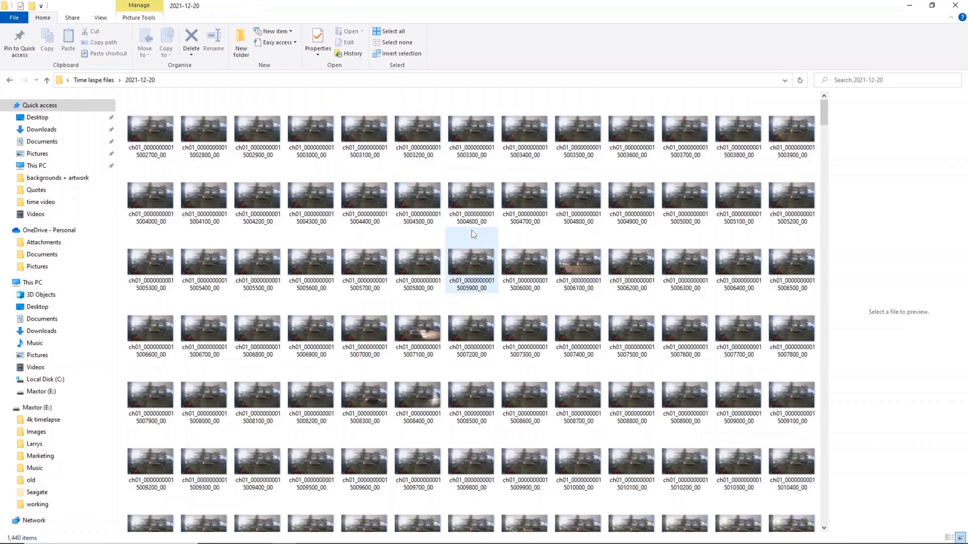
{"action": "scroll", "coordinate": [568, 274], "scroll_direction": "down", "scroll_amount": 5}
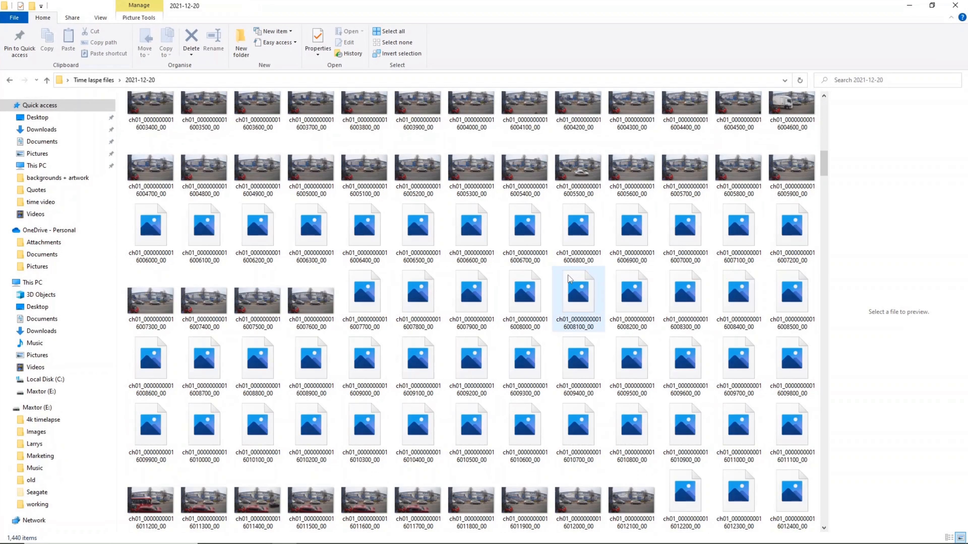
{"action": "scroll", "coordinate": [568, 277], "scroll_direction": "down", "scroll_amount": 3}
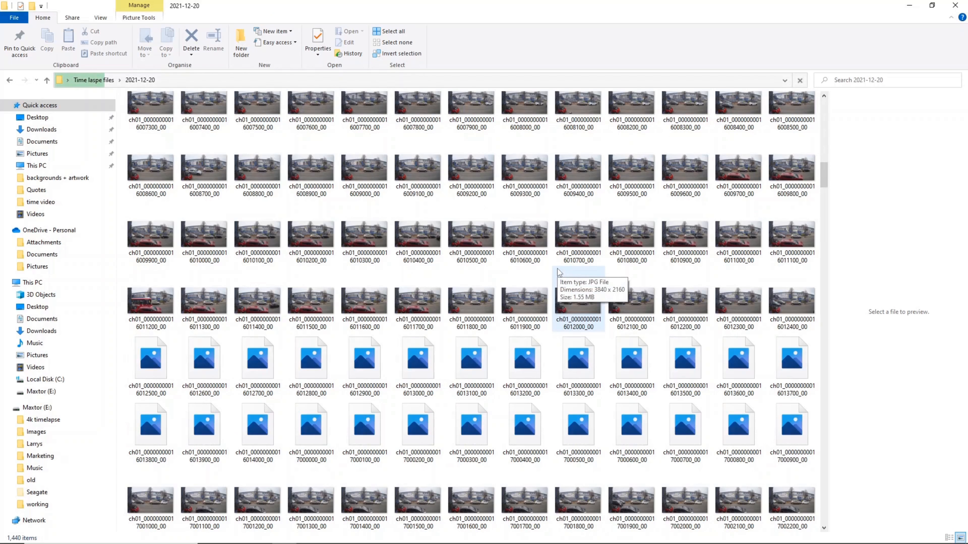
{"action": "scroll", "coordinate": [559, 272], "scroll_direction": "down", "scroll_amount": 12}
{"action": "scroll", "coordinate": [559, 272], "scroll_direction": "down", "scroll_amount": 8}
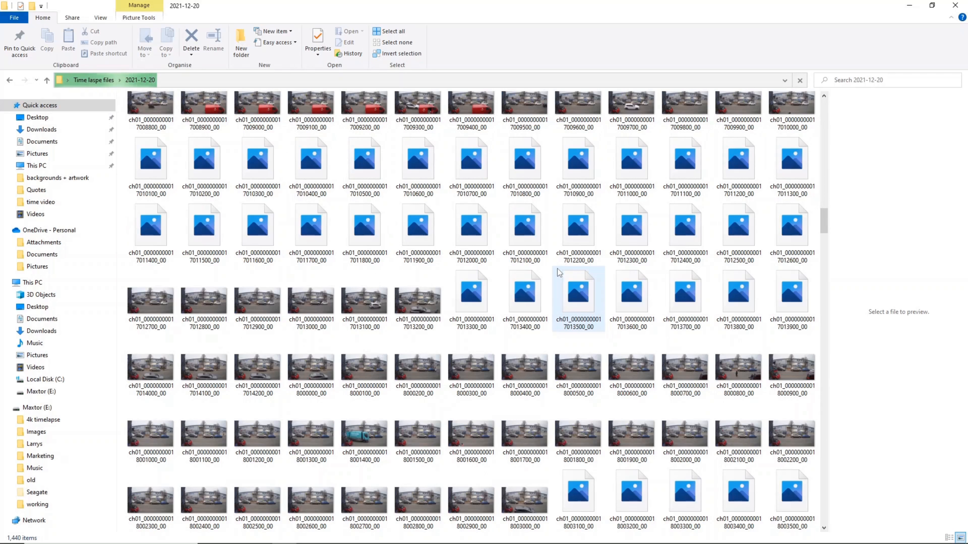
{"action": "scroll", "coordinate": [557, 274], "scroll_direction": "down", "scroll_amount": 8}
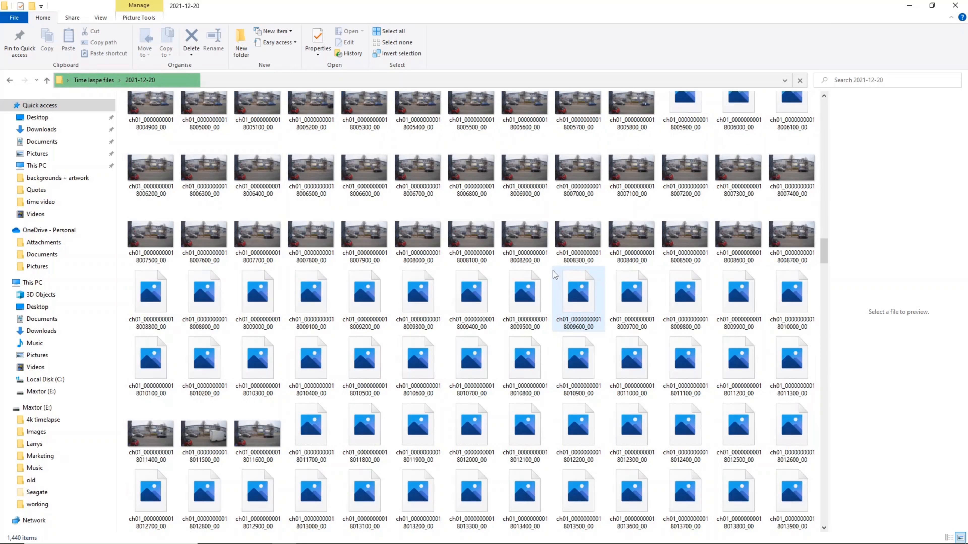
{"action": "double_click", "coordinate": [473, 6]}
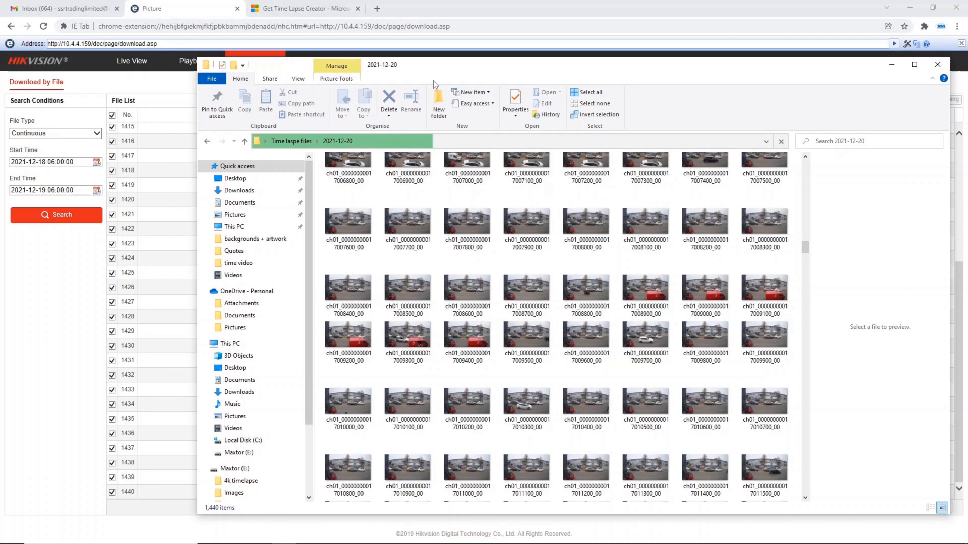
Switch to the browser and view the Microsoft page for the Time Lapse Creator app
{"action": "left_click", "coordinate": [320, 8]}
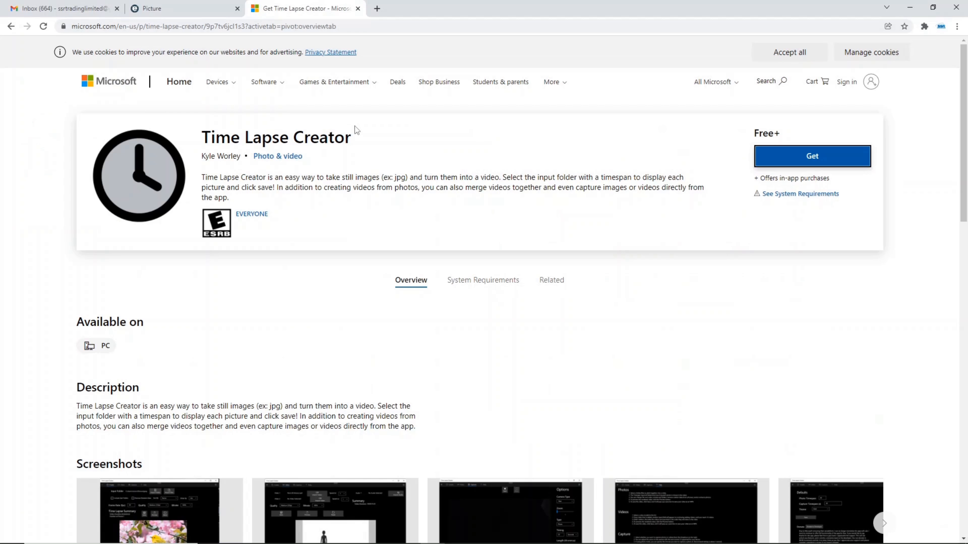
{"action": "left_click_drag", "start_coordinate": [350, 137], "coordinate": [218, 134]}
{"action": "left_click", "coordinate": [359, 155]}
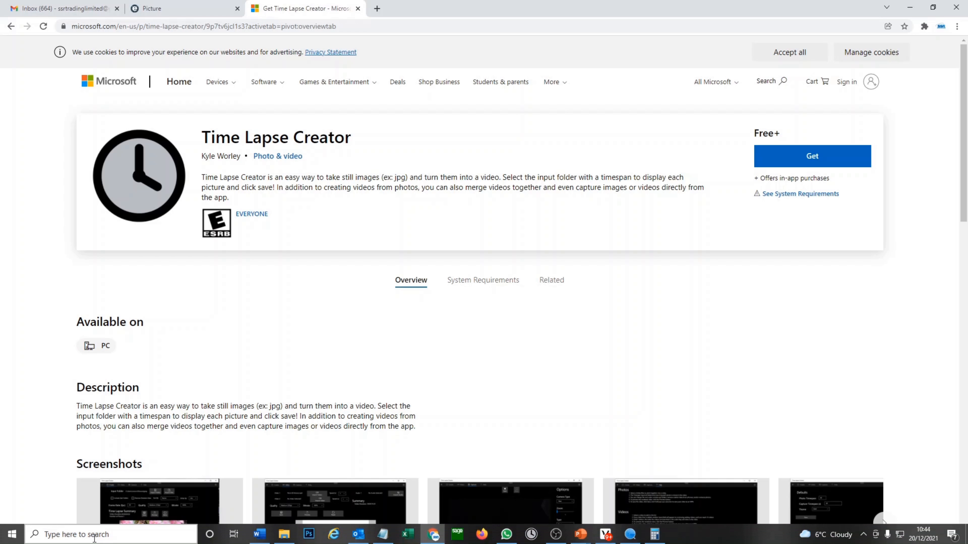
Find the Time Lapse Creator app with a Windows search for "time", launch it and maximize its window
{"action": "left_click", "coordinate": [100, 533]}
{"action": "type", "text": "time"}
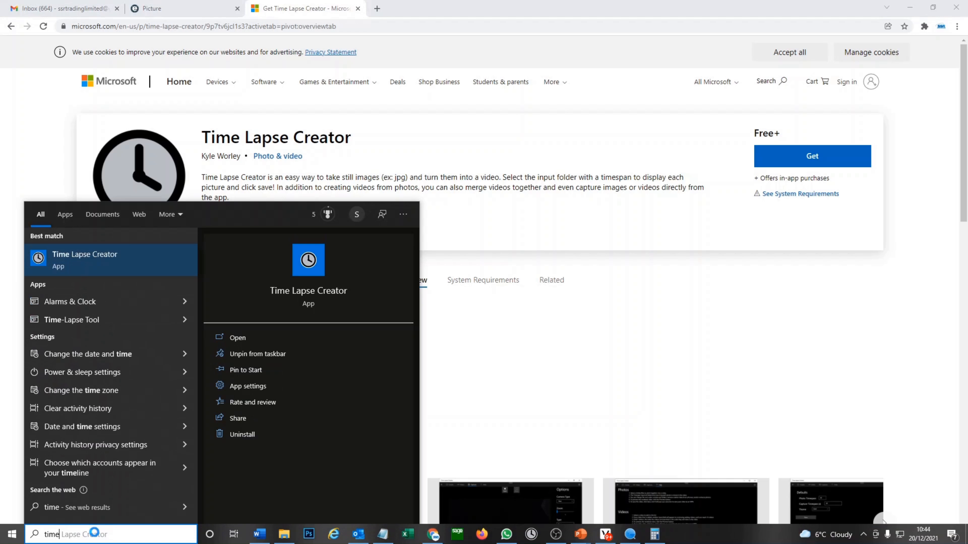
{"action": "left_click", "coordinate": [68, 265]}
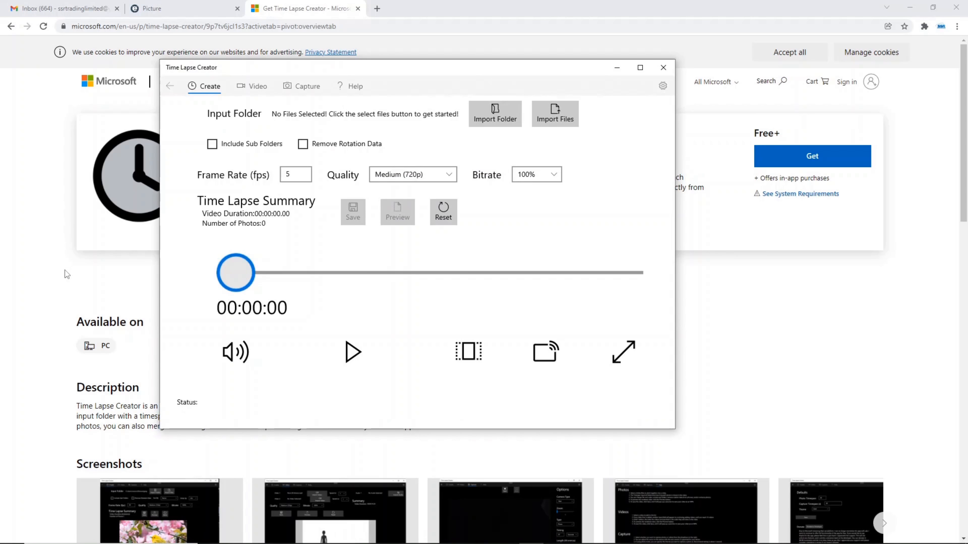
{"action": "double_click", "coordinate": [307, 71]}
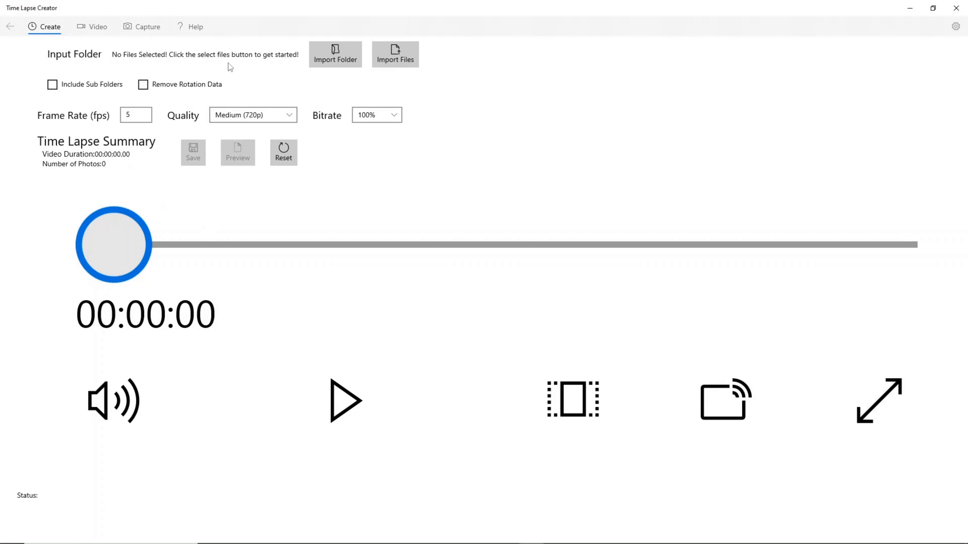
Import the 2021-12-20 folder from "Time laspe files" on the Desktop as the time lapse's input folder
{"action": "left_click", "coordinate": [335, 55]}
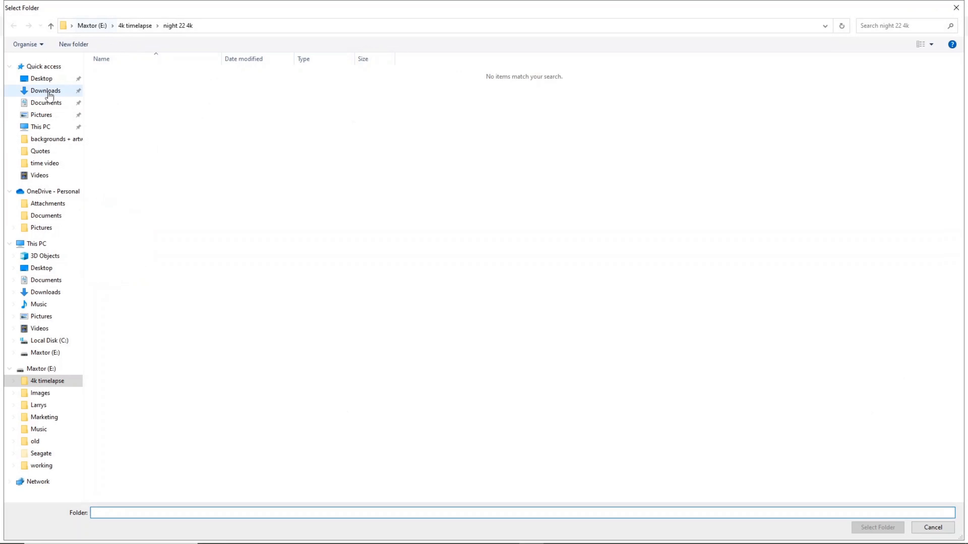
{"action": "left_click", "coordinate": [61, 79]}
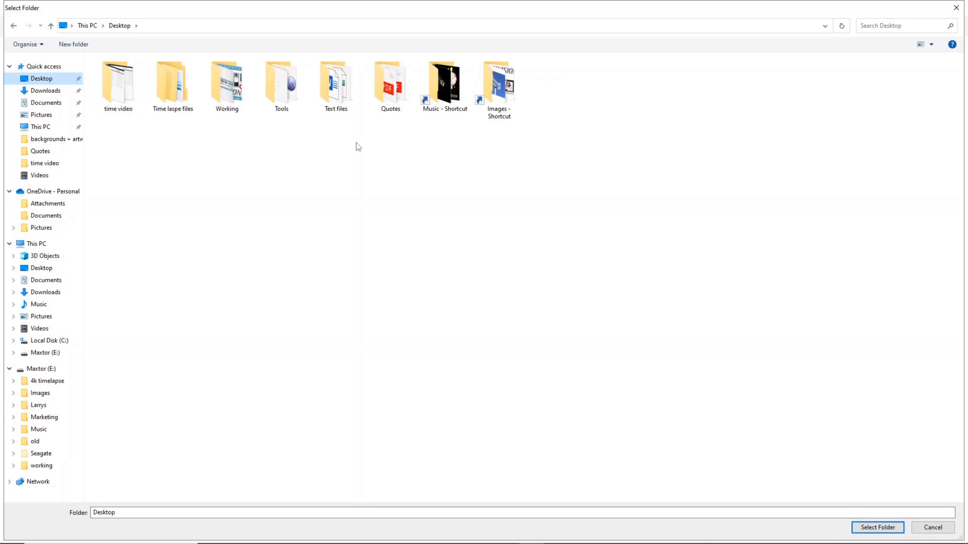
{"action": "double_click", "coordinate": [162, 93]}
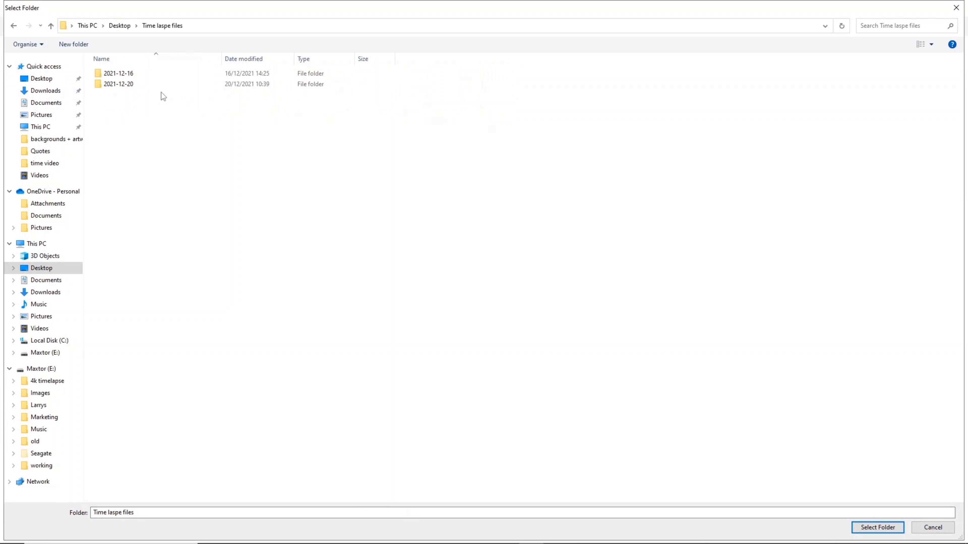
{"action": "double_click", "coordinate": [124, 86]}
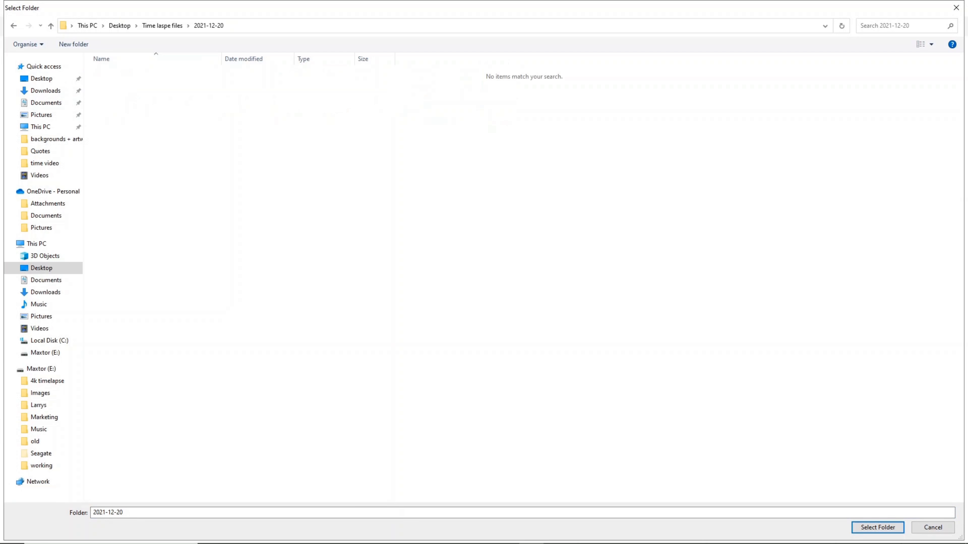
{"action": "left_click", "coordinate": [878, 527]}
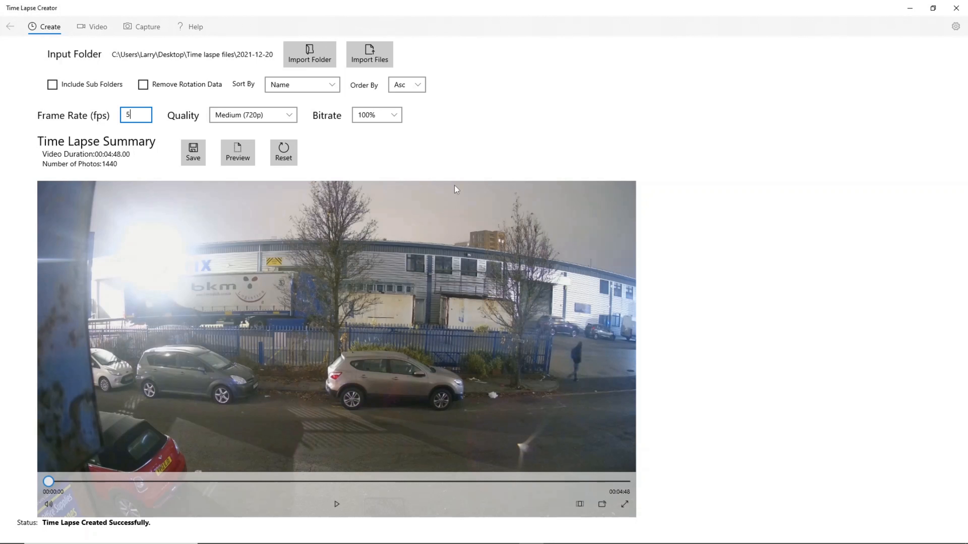
Set the time lapse quality to Very High (2160p)
{"action": "left_click", "coordinate": [238, 116]}
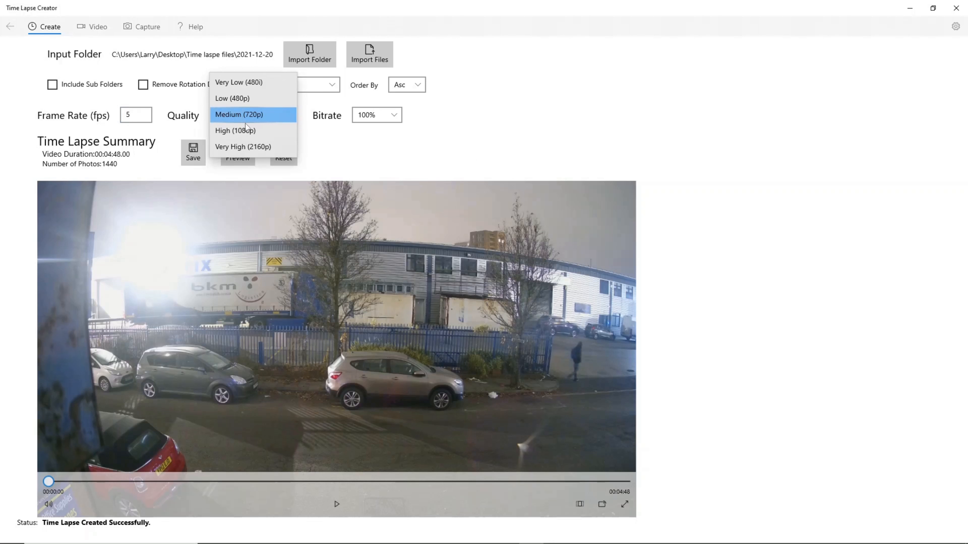
{"action": "left_click", "coordinate": [246, 147]}
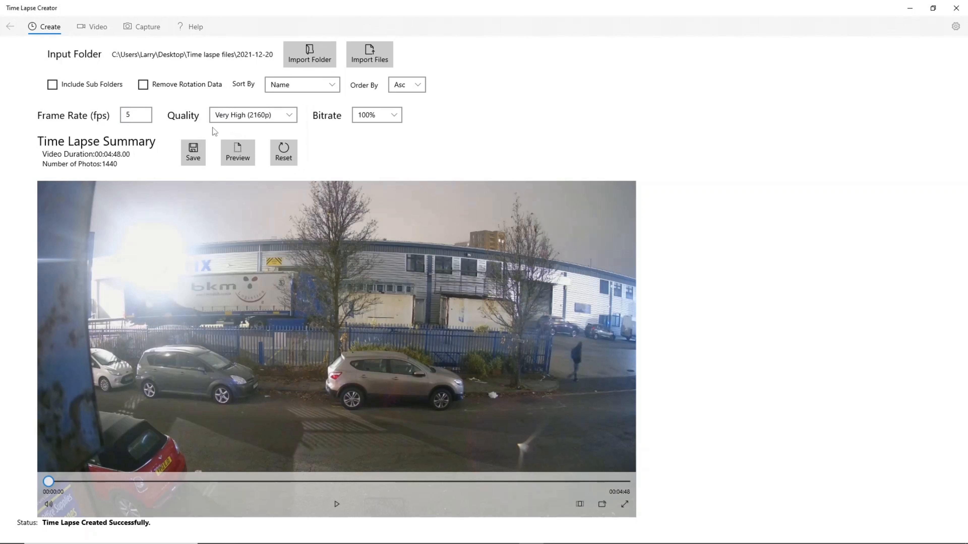
Try frame rates of 30, 28 and 26 fps, previewing the time lapse after each change
{"action": "double_click", "coordinate": [134, 114]}
{"action": "type", "text": "30"}
{"action": "left_click", "coordinate": [152, 132]}
{"action": "left_click", "coordinate": [242, 151]}
{"action": "double_click", "coordinate": [126, 114]}
{"action": "type", "text": "28"}
{"action": "left_click", "coordinate": [235, 153]}
{"action": "double_click", "coordinate": [126, 118]}
{"action": "type", "text": "2"}
{"action": "left_click", "coordinate": [224, 156]}
Set the frame rate to 23 fps and preview the time lapse
{"action": "double_click", "coordinate": [130, 115]}
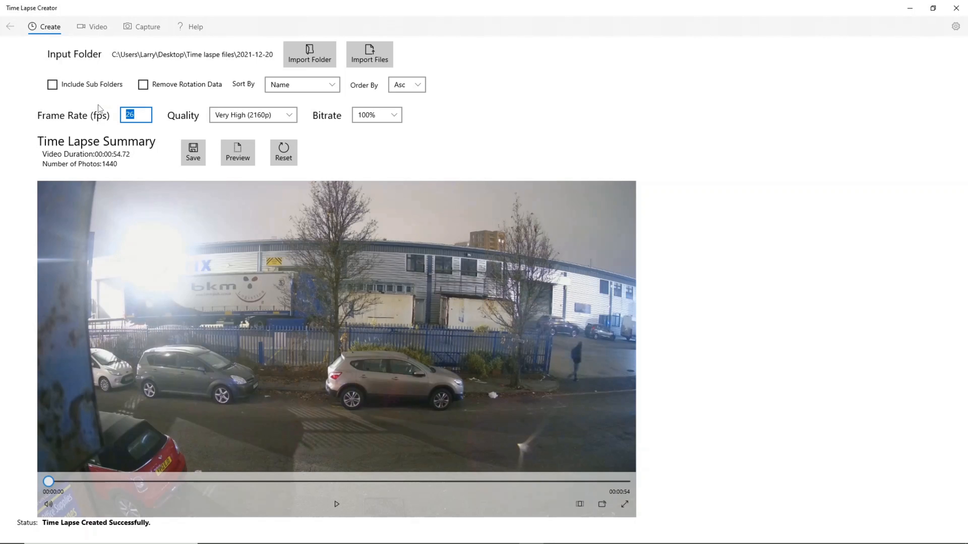
{"action": "type", "text": "23"}
{"action": "left_click", "coordinate": [237, 158]}
Save the time lapse as an MP4 video on the Desktop under the suggested file name
{"action": "left_click", "coordinate": [189, 148]}
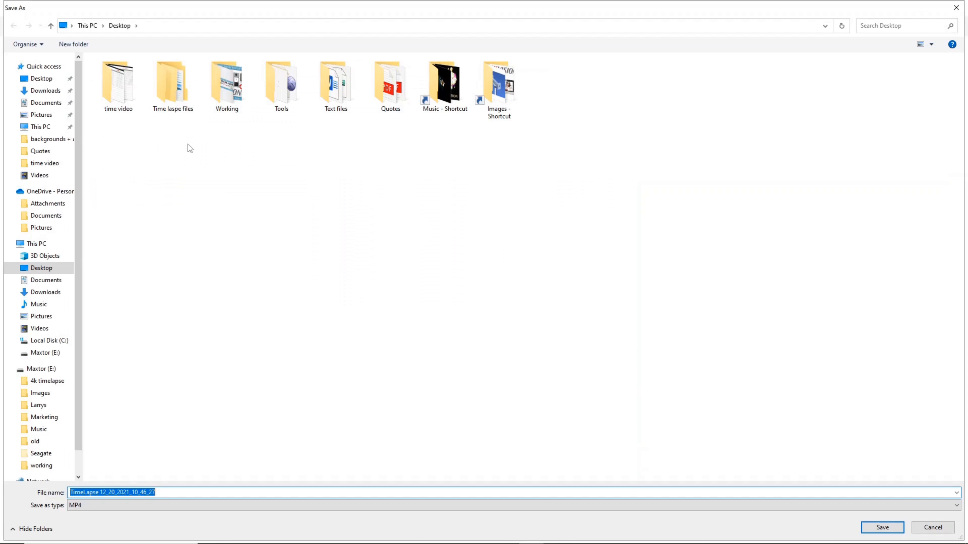
{"action": "left_click", "coordinate": [886, 526]}
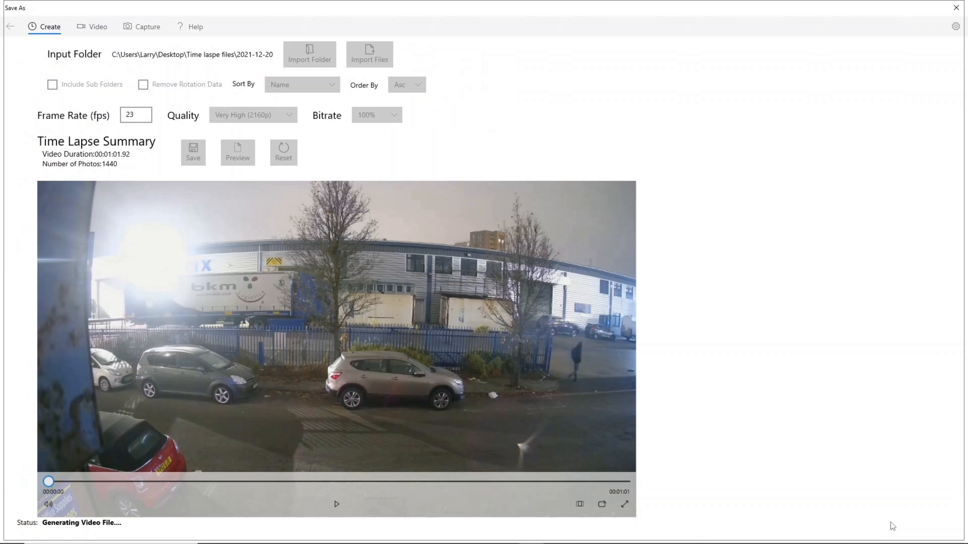